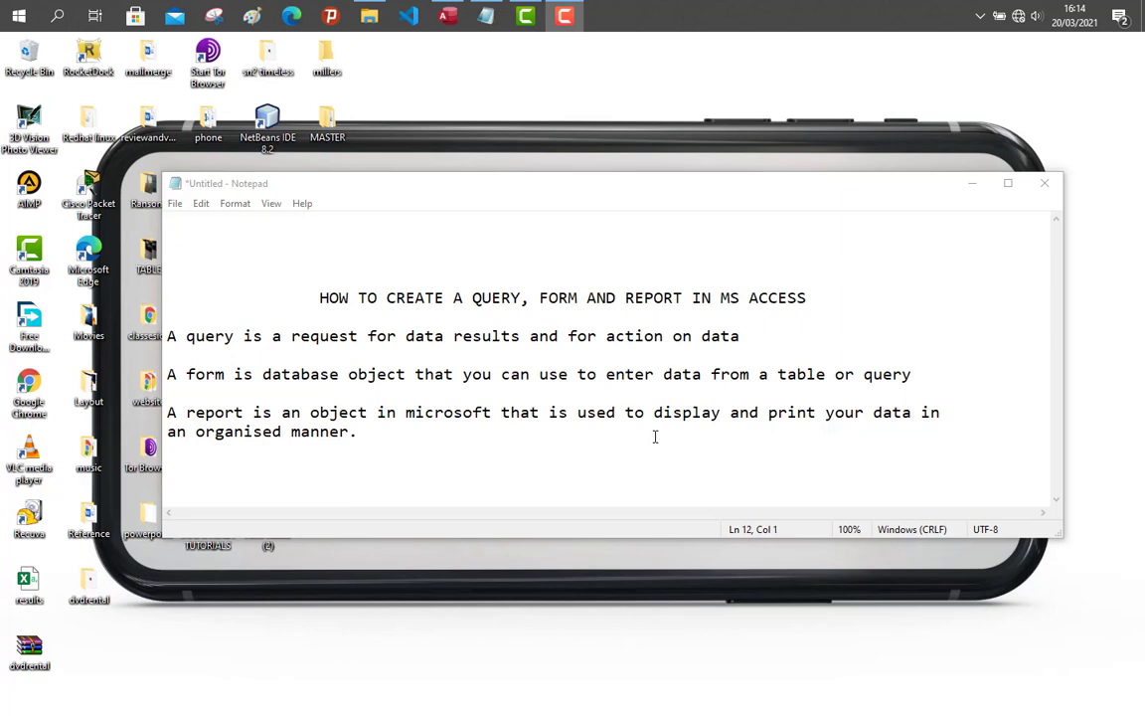
left_click_drag(664, 336, 616, 336)
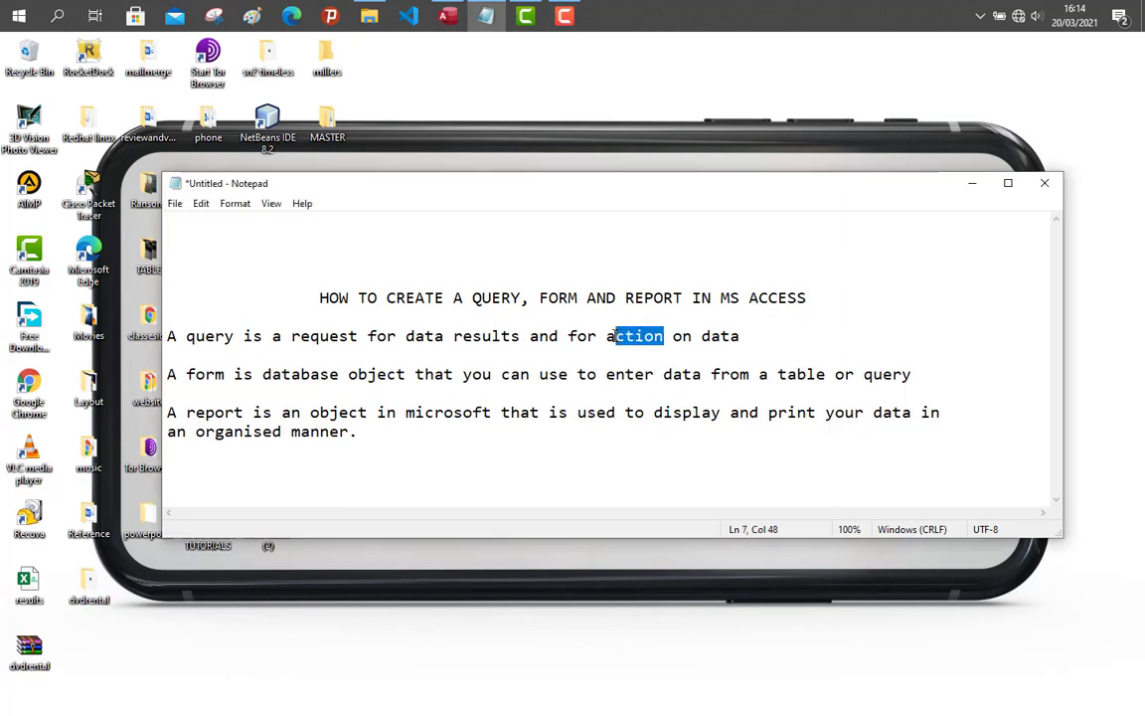
left_click(599, 346)
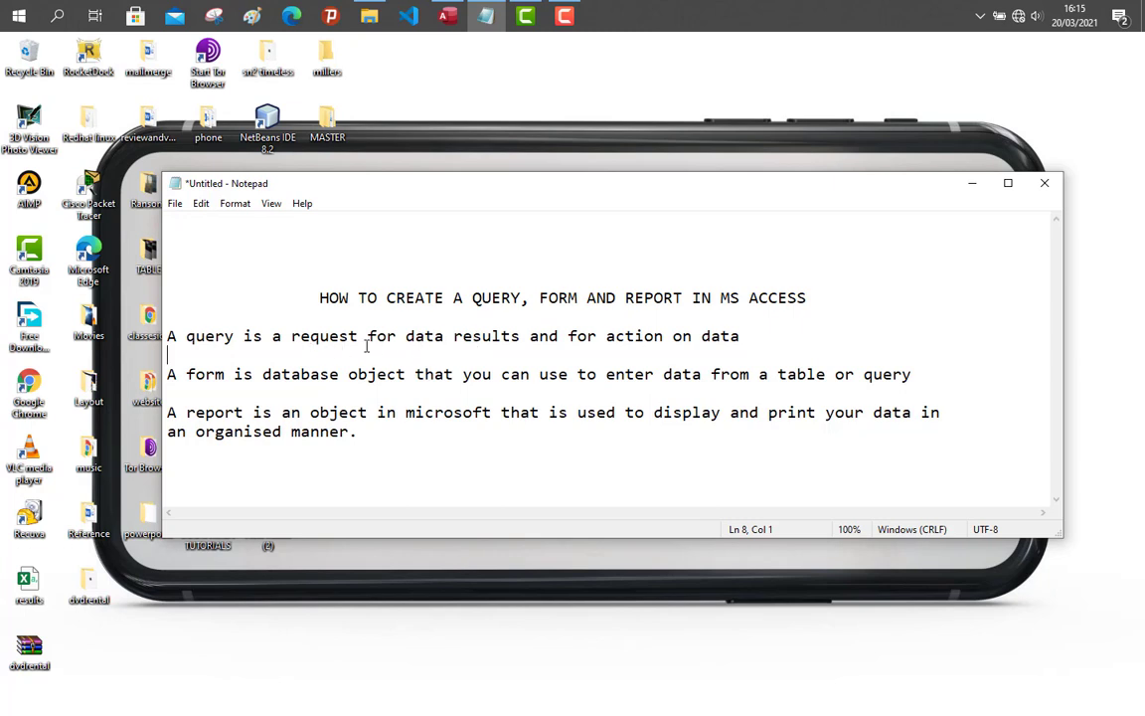
left_click(454, 339)
double_click(464, 339)
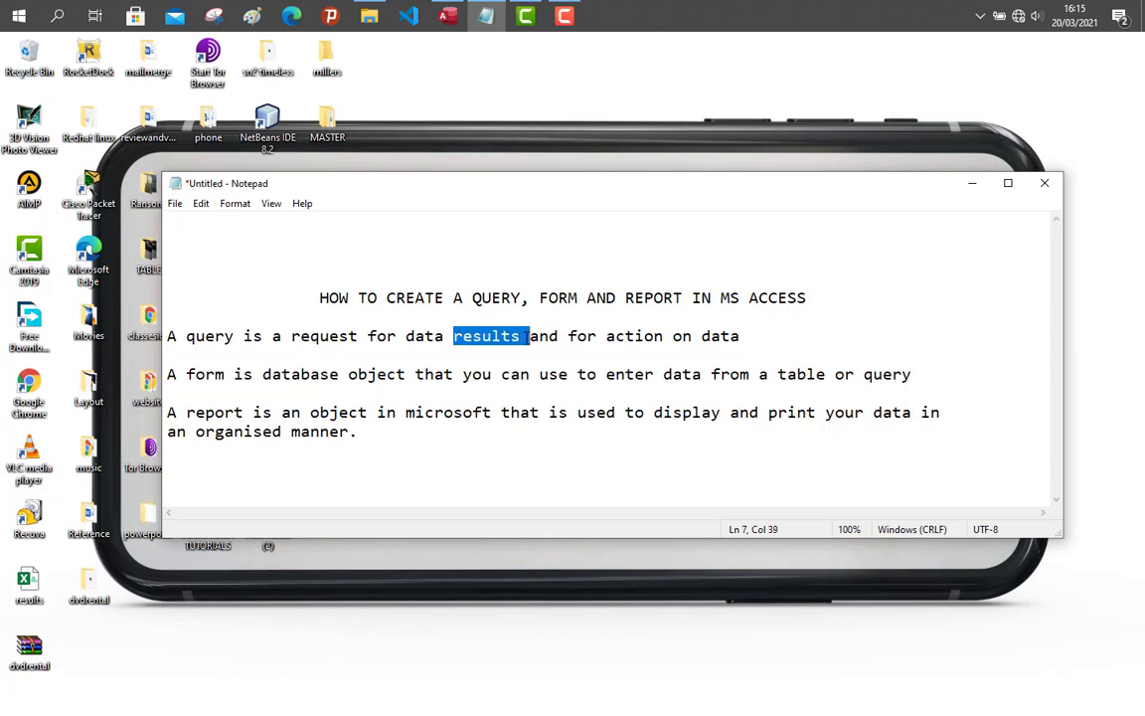
left_click(520, 339)
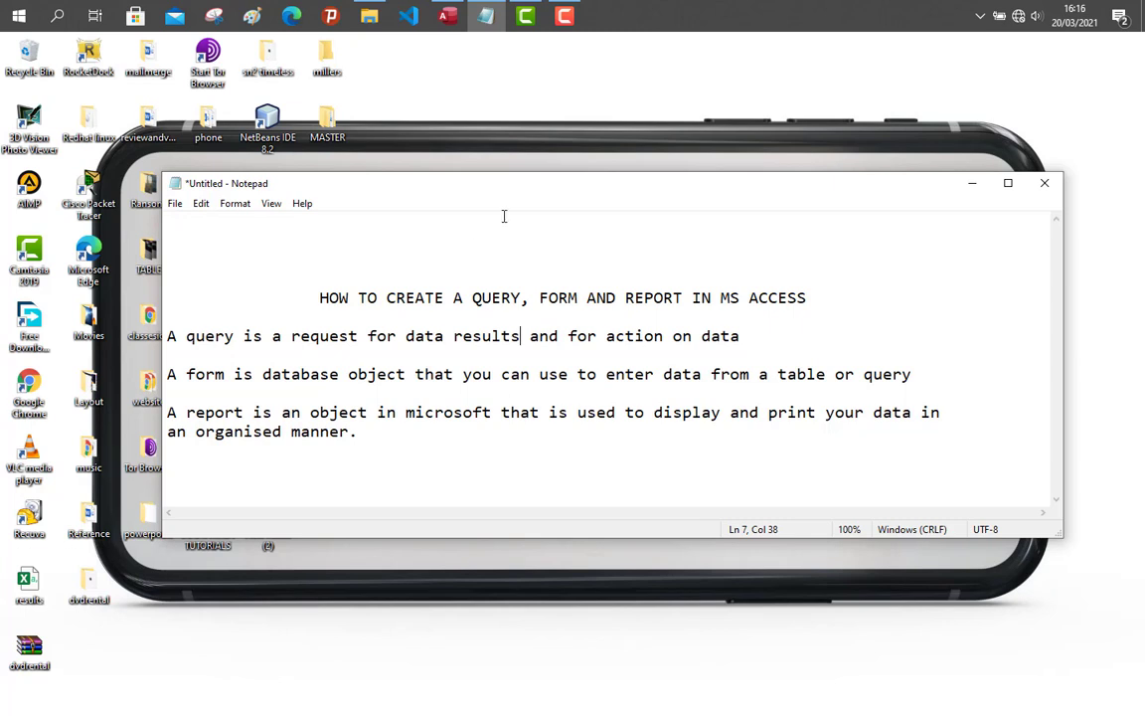
- Switch to the RecordKeeping database in Access and review the names and courses in the records table
left_click(446, 21)
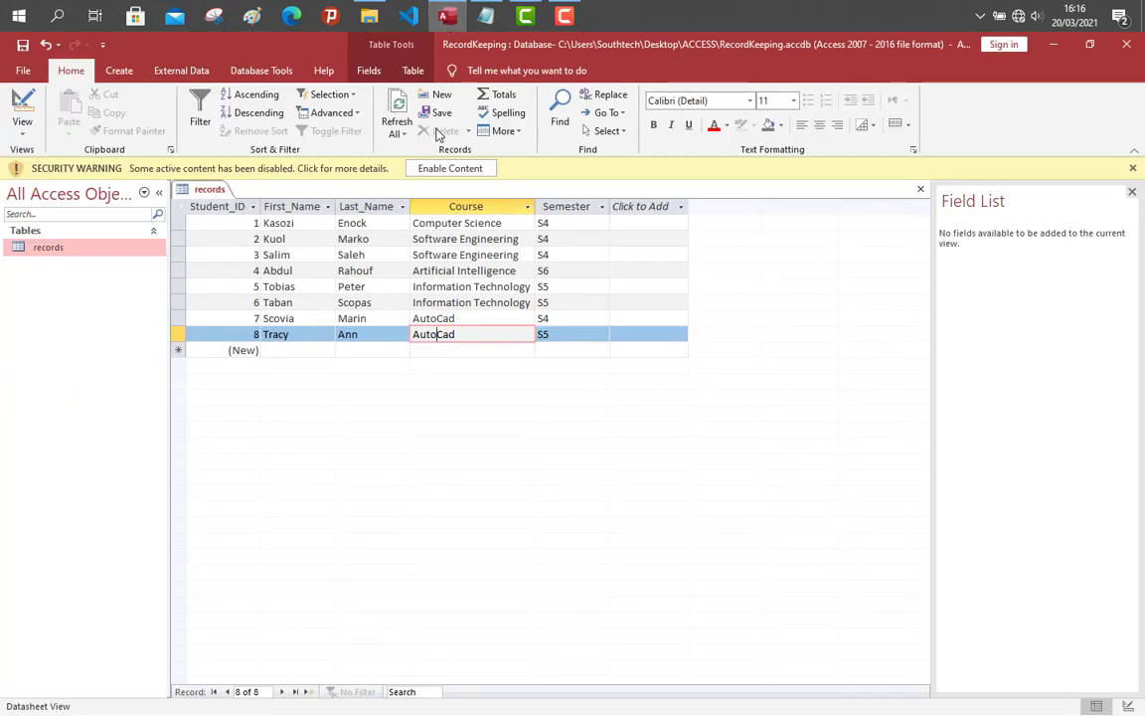
left_click(305, 224)
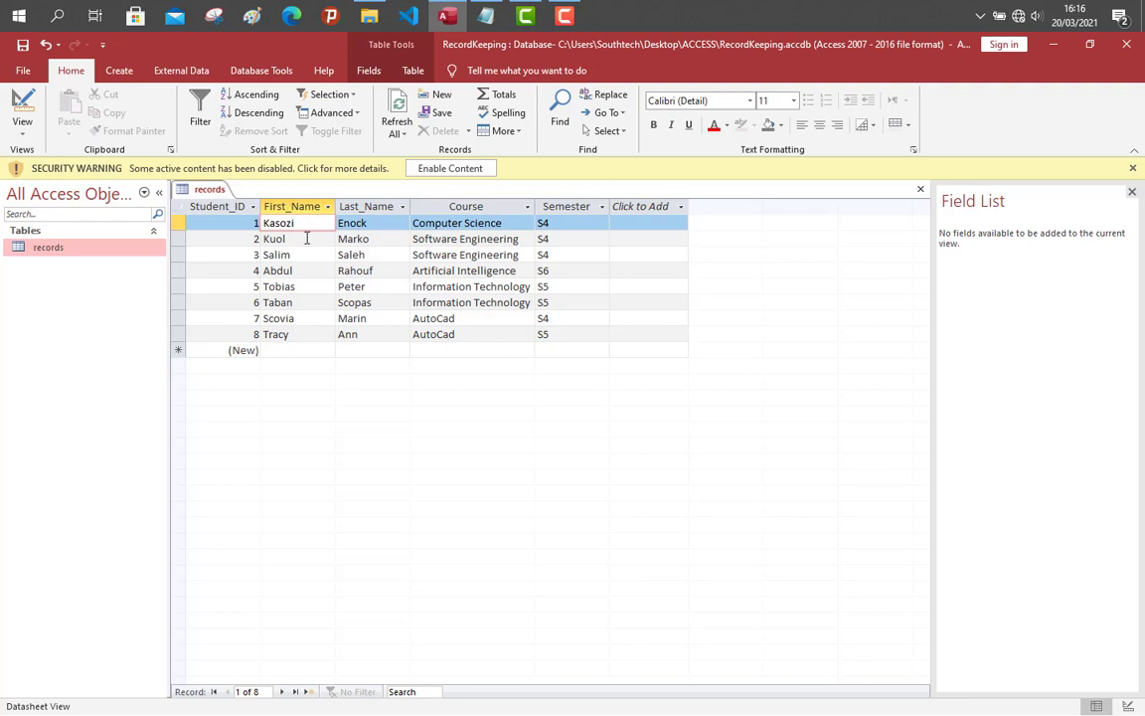
left_click(306, 239)
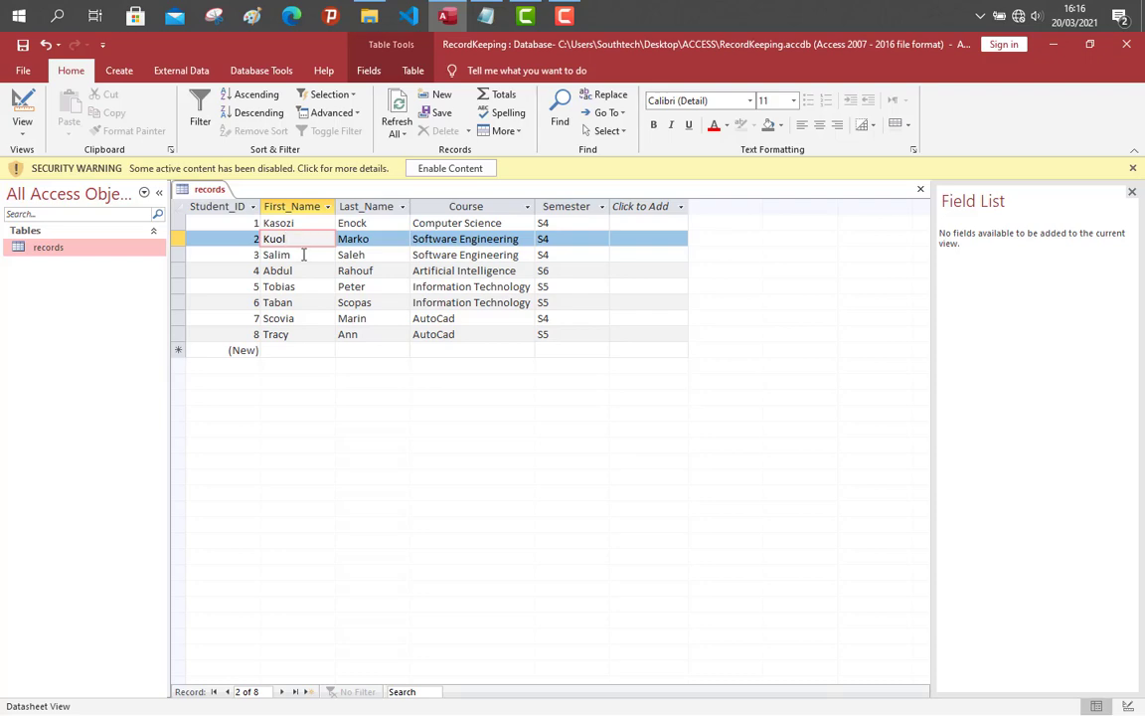
left_click(304, 254)
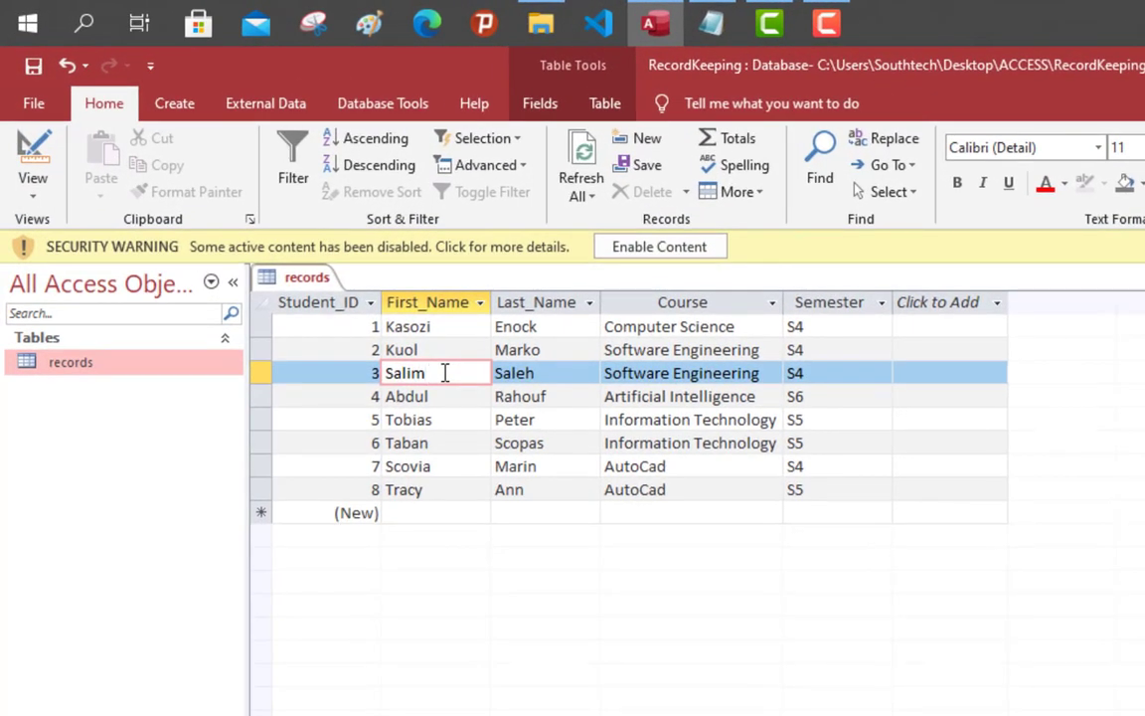
left_click(448, 395)
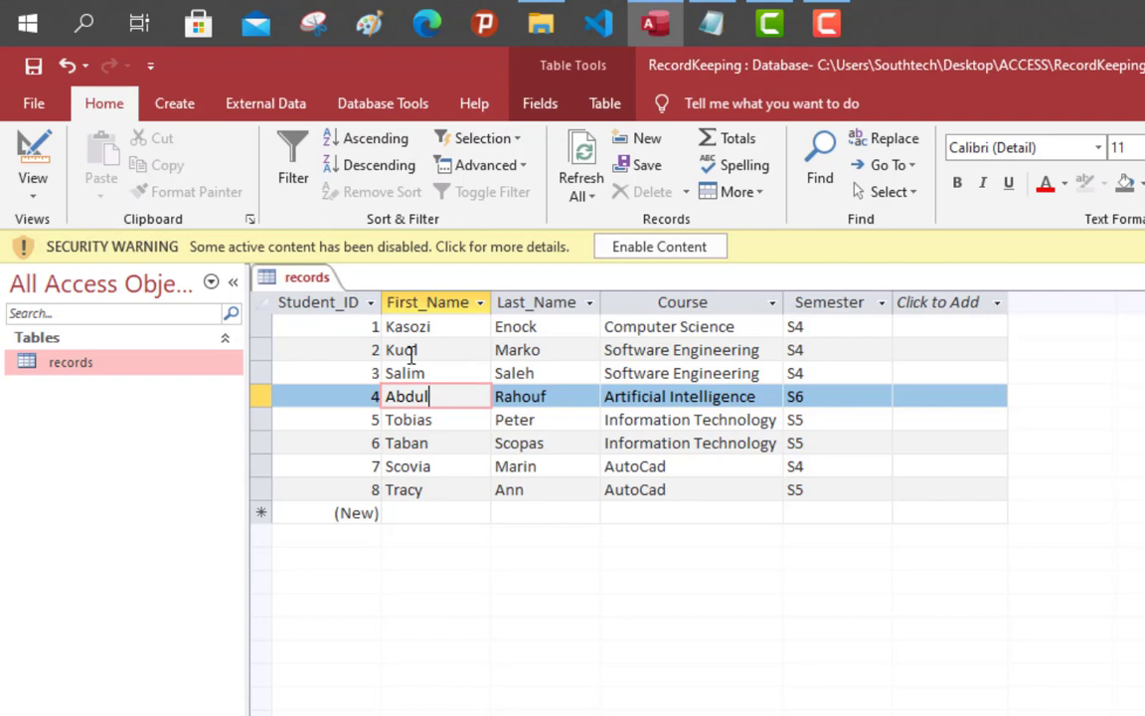
left_click(412, 354)
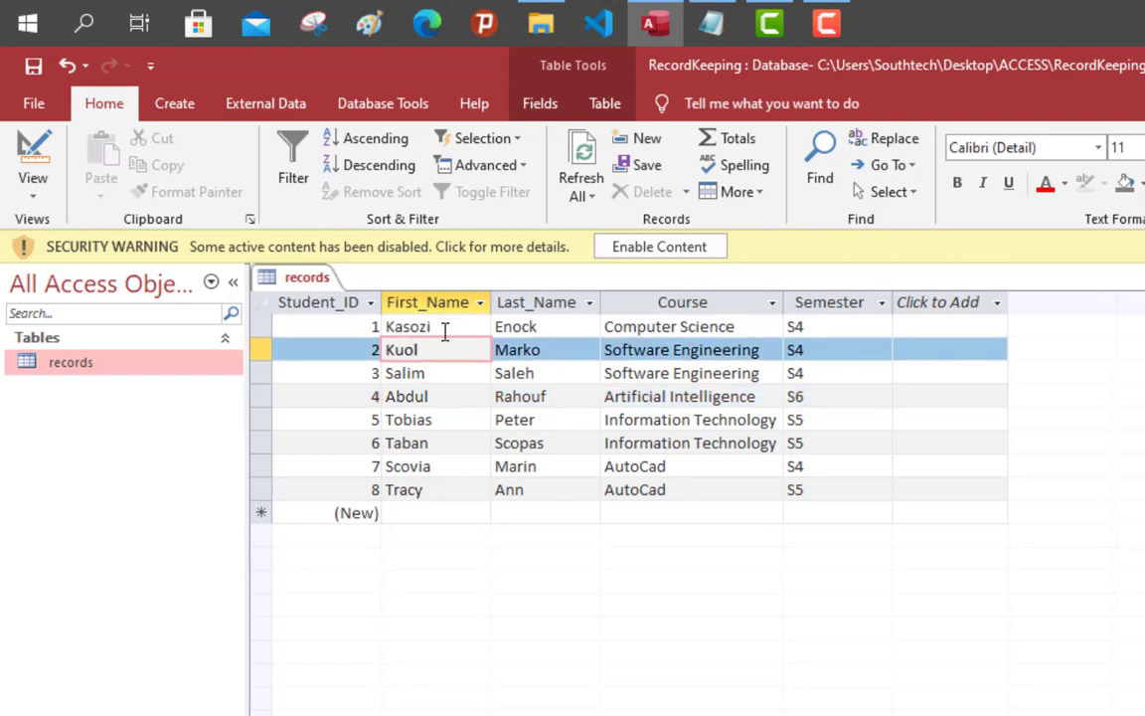
left_click(442, 332)
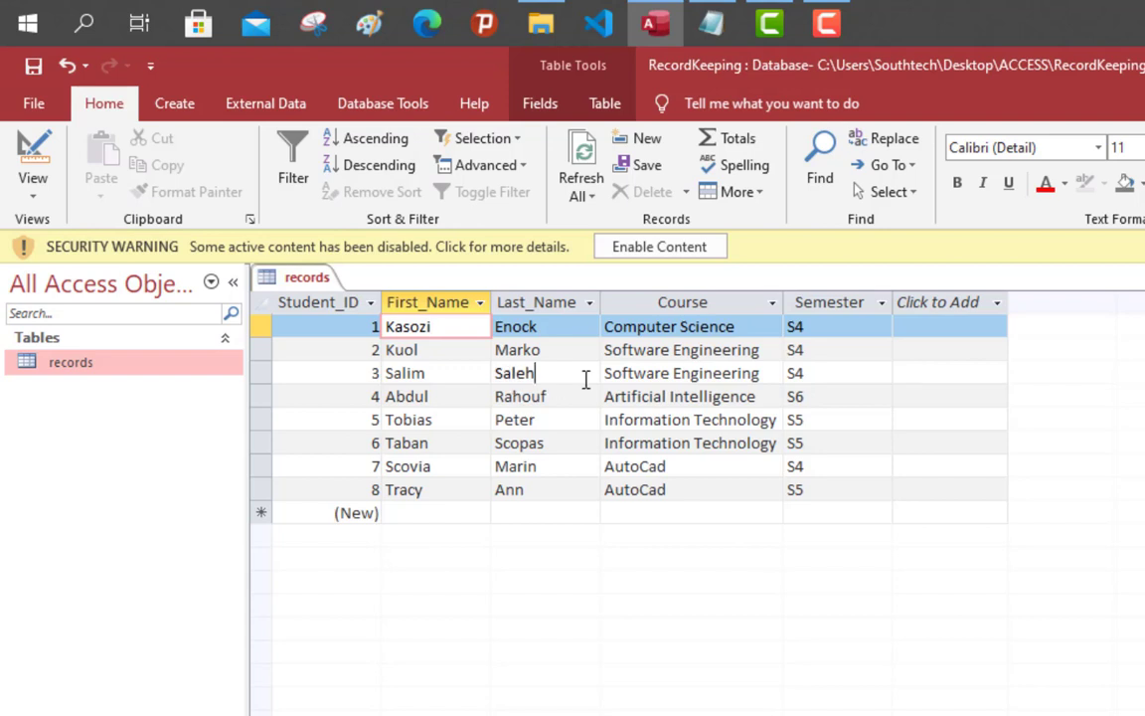
left_click(585, 379)
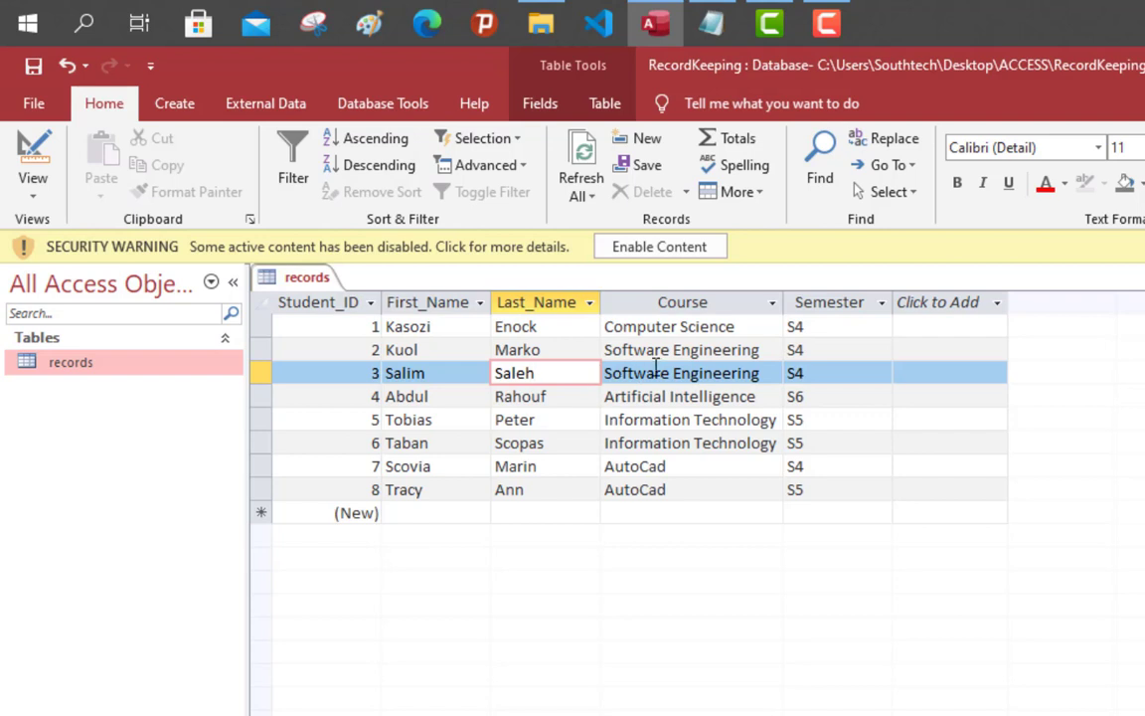
left_click(646, 351)
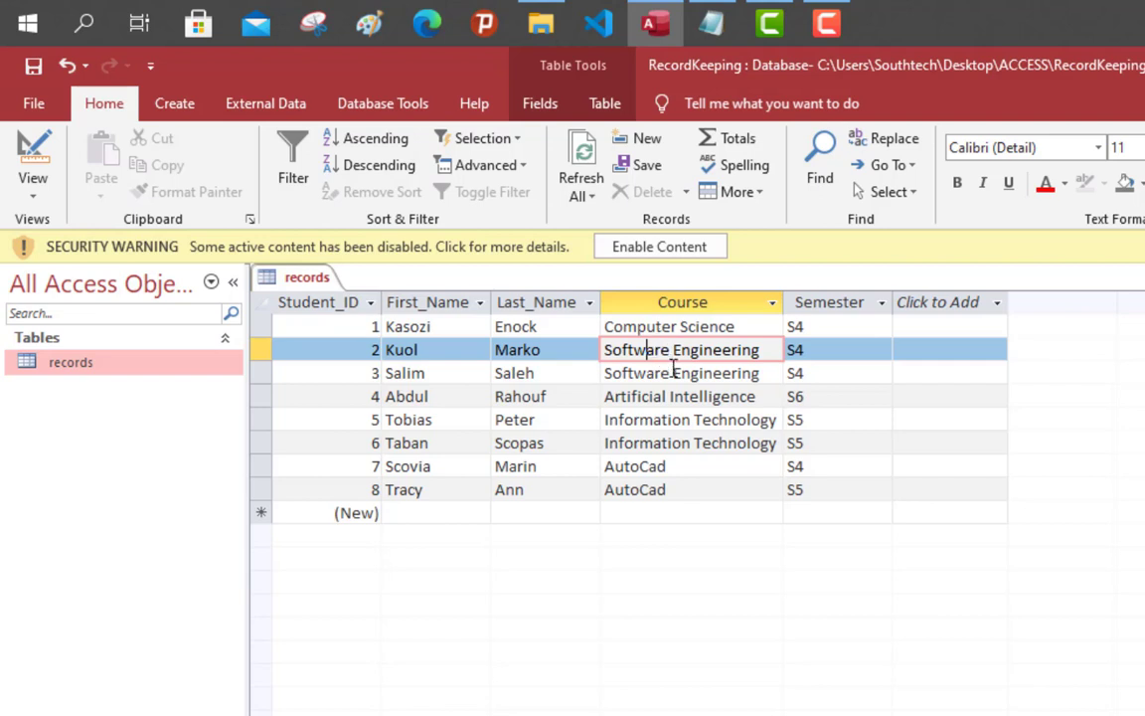
left_click(657, 420)
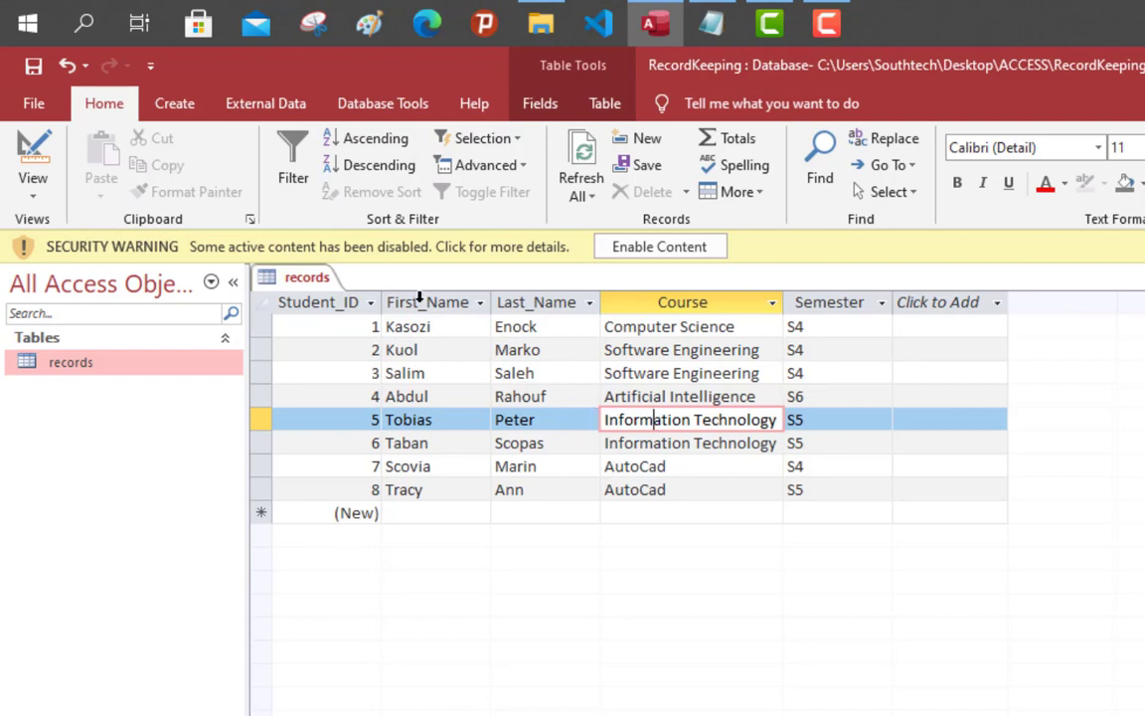
- Create a new query in Design view with the records table as its source
left_click(174, 110)
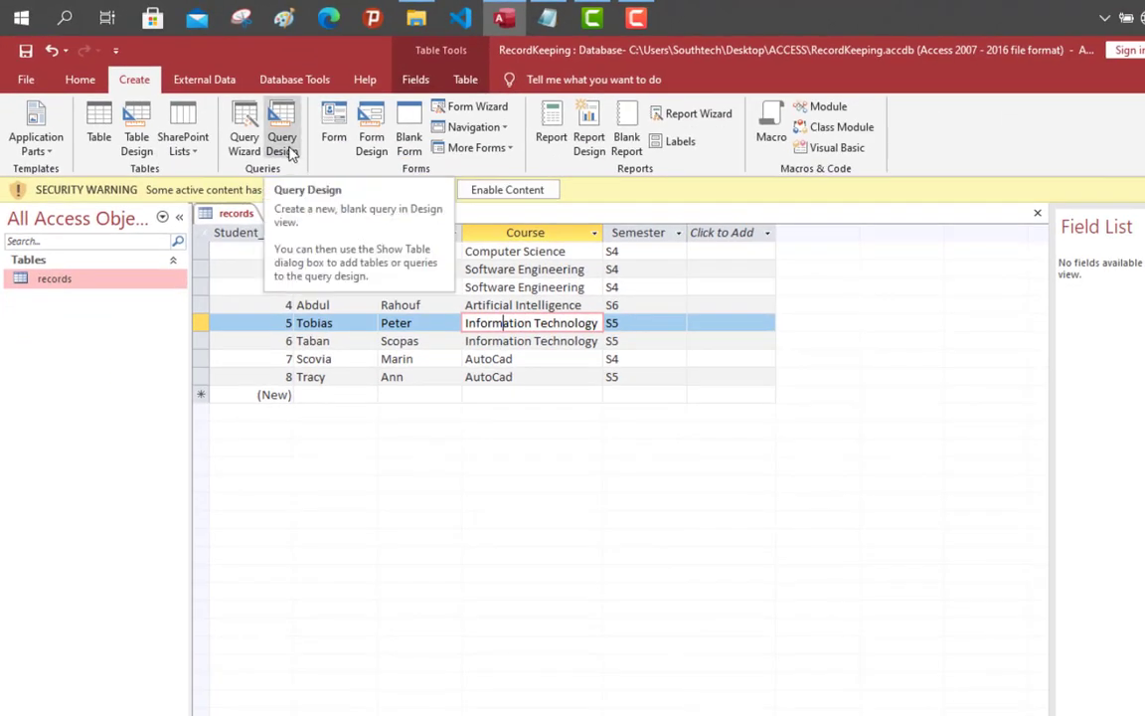
left_click(289, 149)
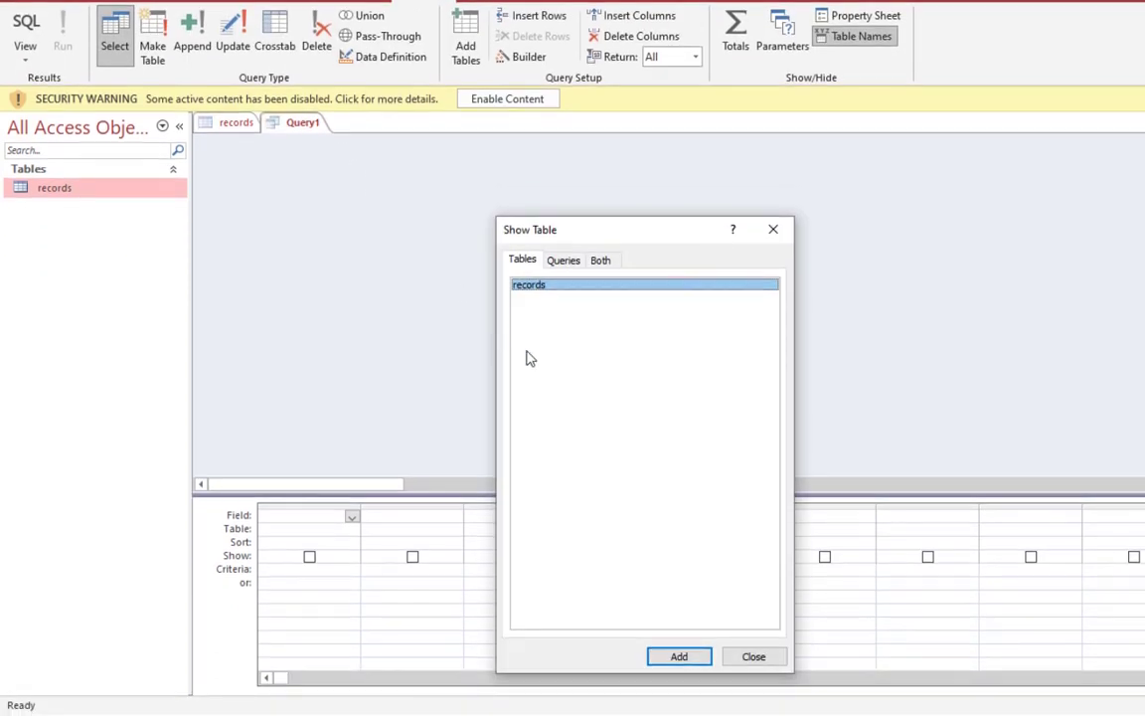
left_click(684, 662)
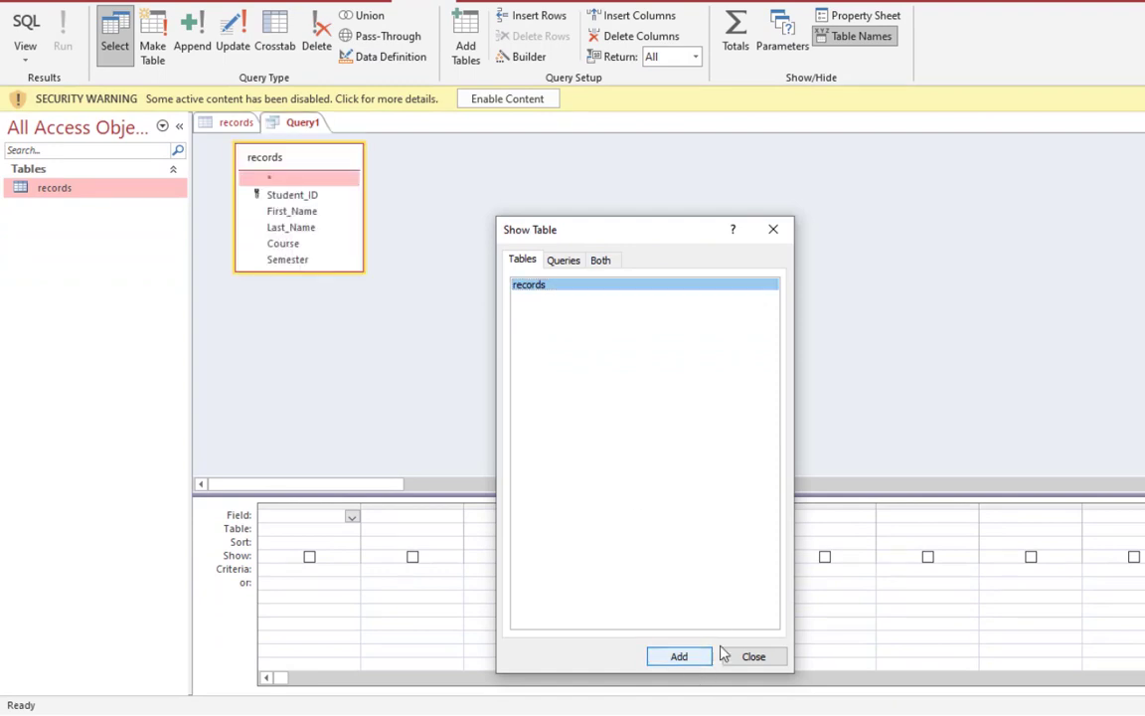
left_click(758, 663)
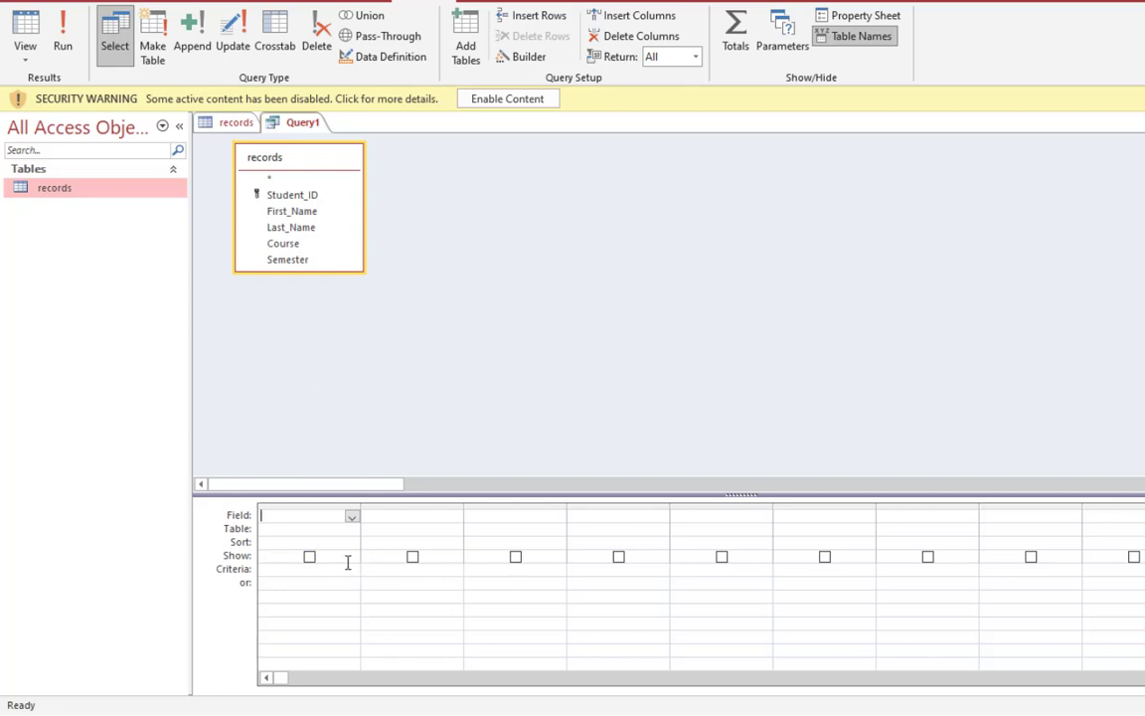
- Add the Student_ID, First_Name, Last_Name, Course and Semester fields from records to the query grid
double_click(298, 196)
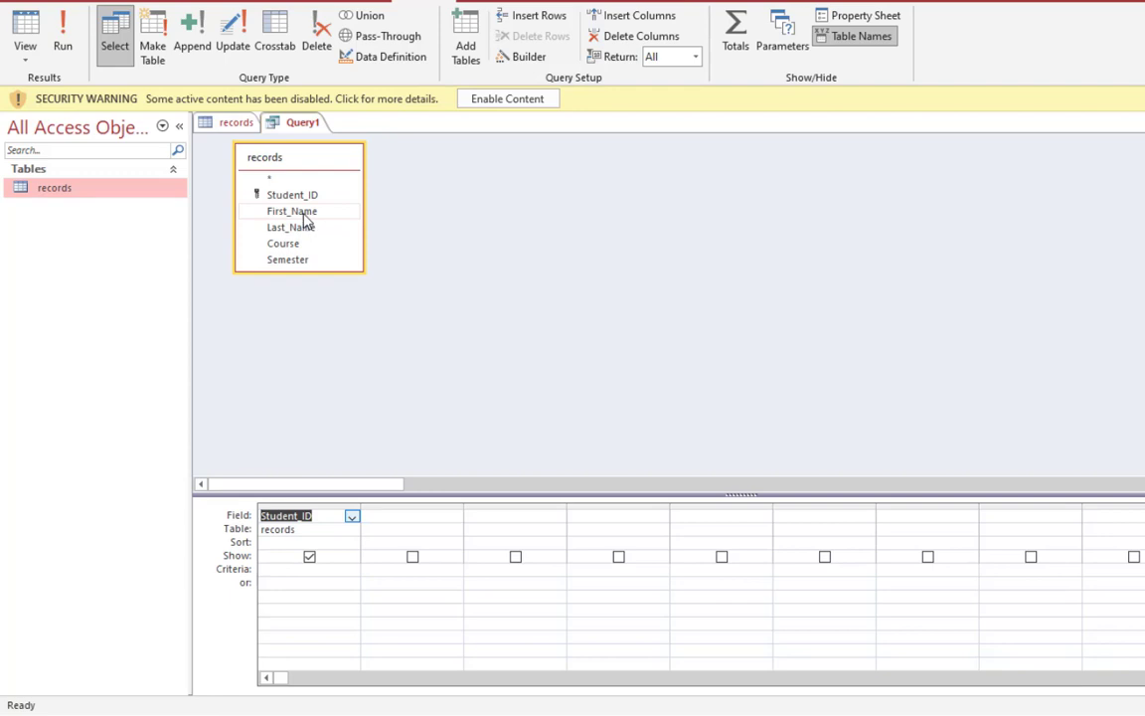
double_click(304, 212)
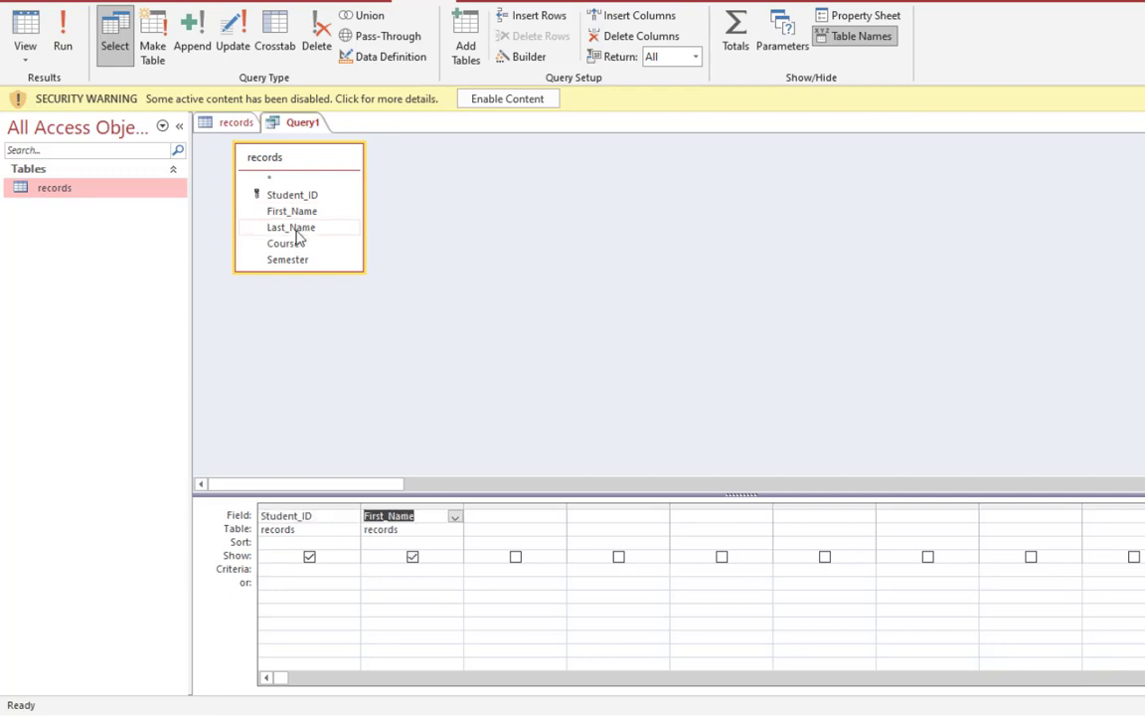
double_click(296, 229)
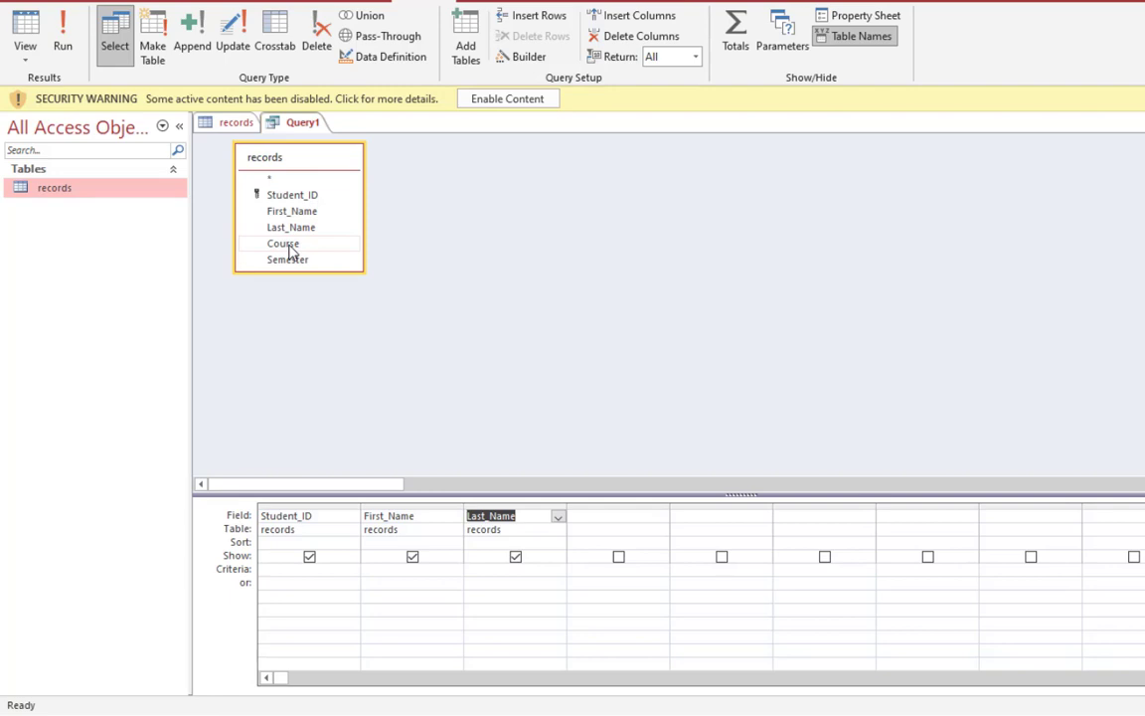
double_click(286, 246)
double_click(283, 262)
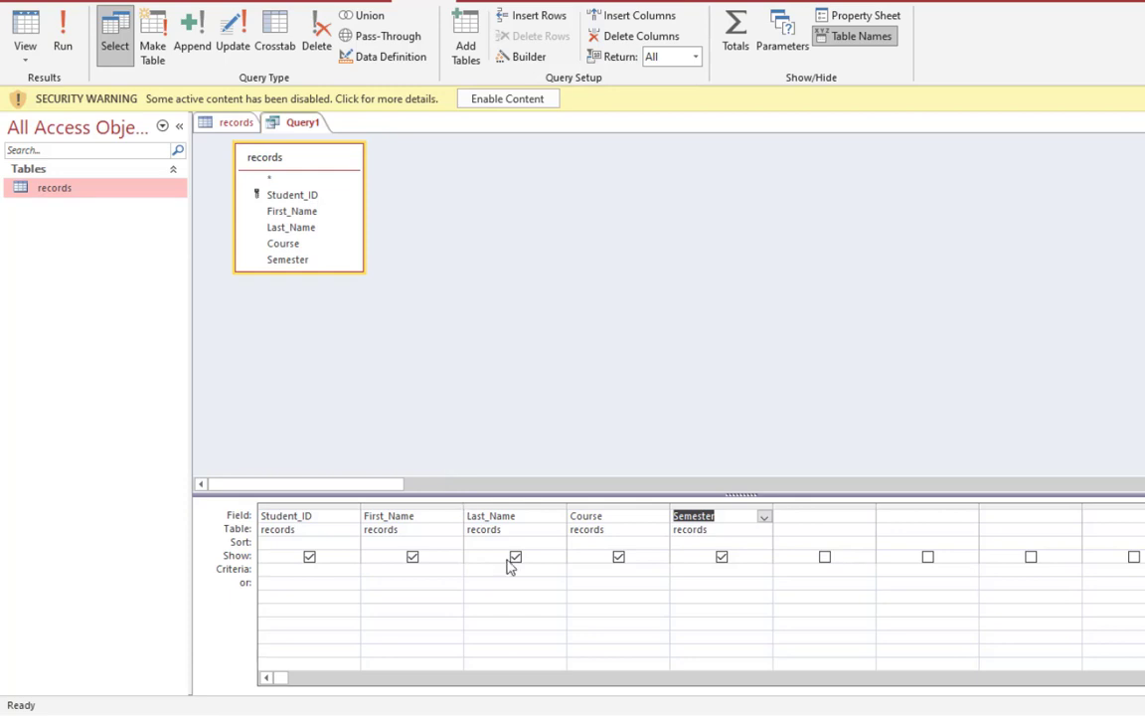
- Set the Course field's criteria to Information Technology and run the query
left_click(596, 569)
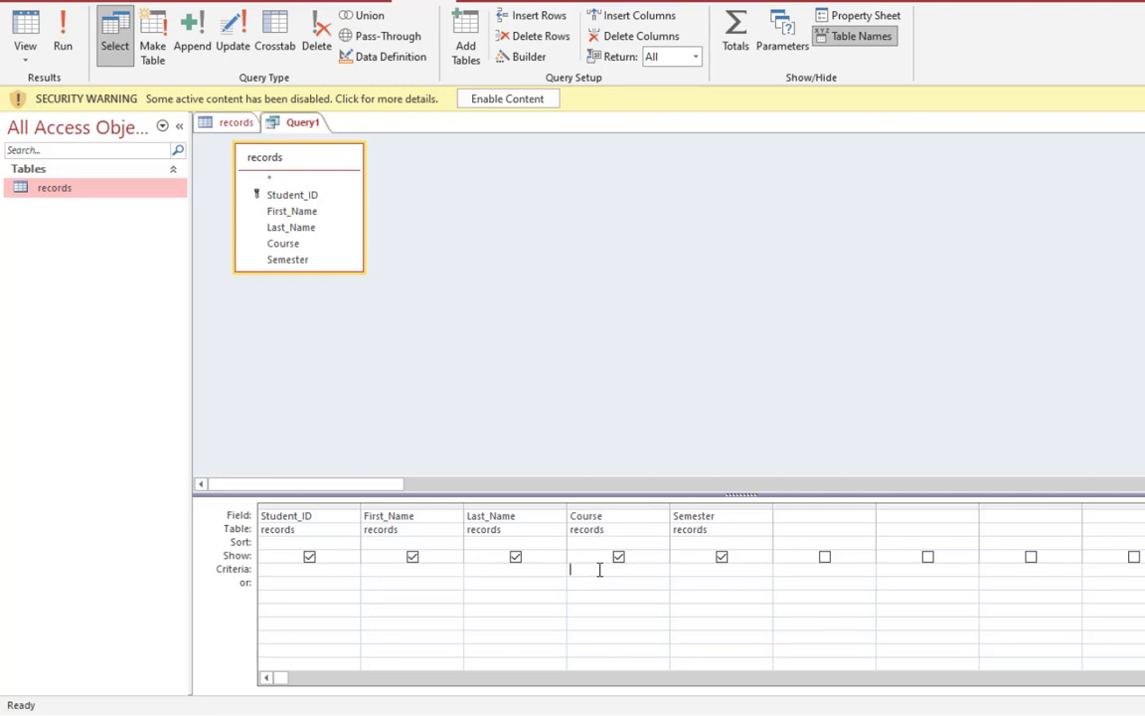
type("Information Tec")
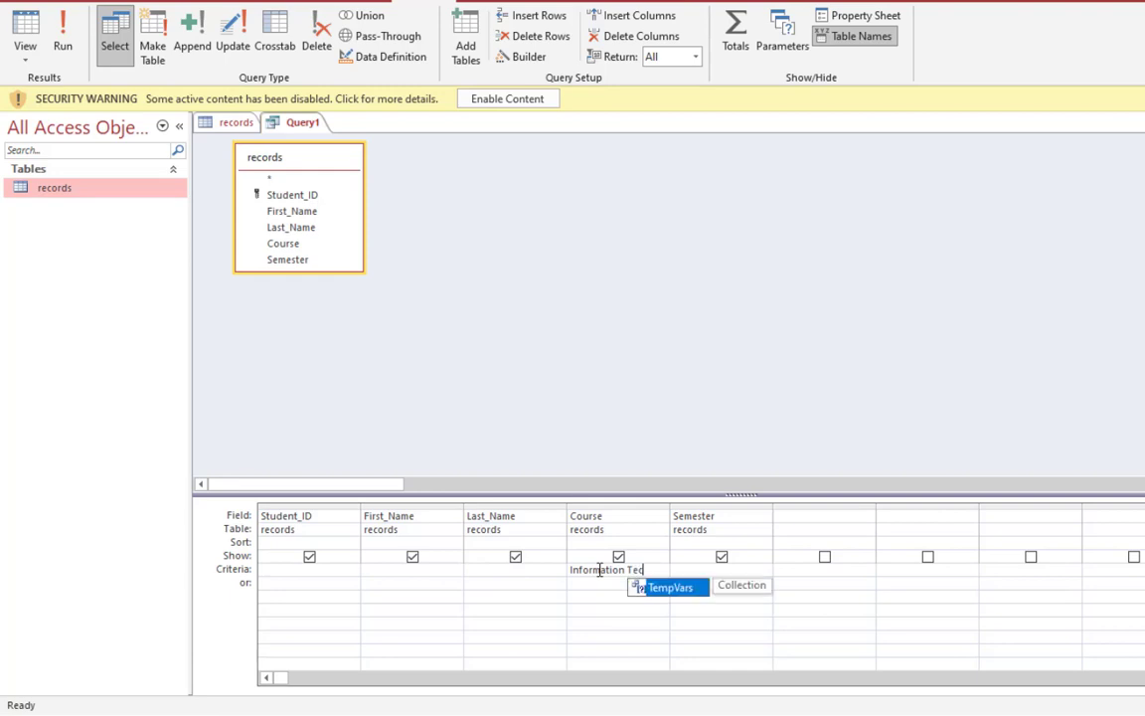
type("hnol")
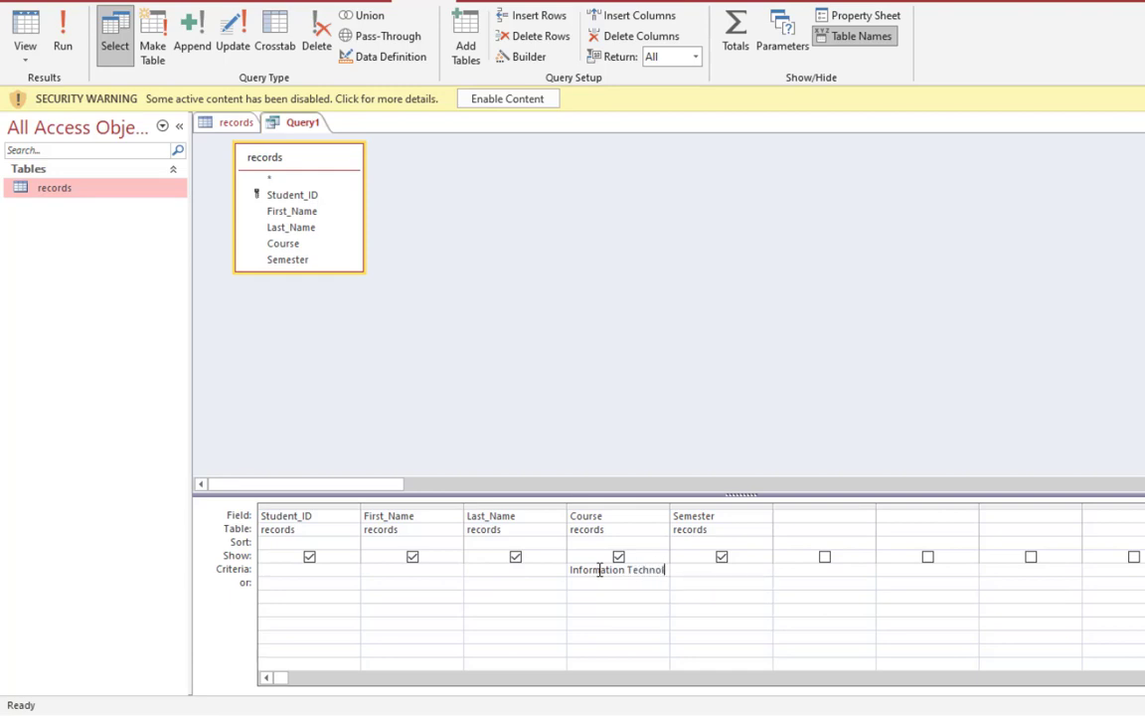
type("ogy")
left_click(65, 55)
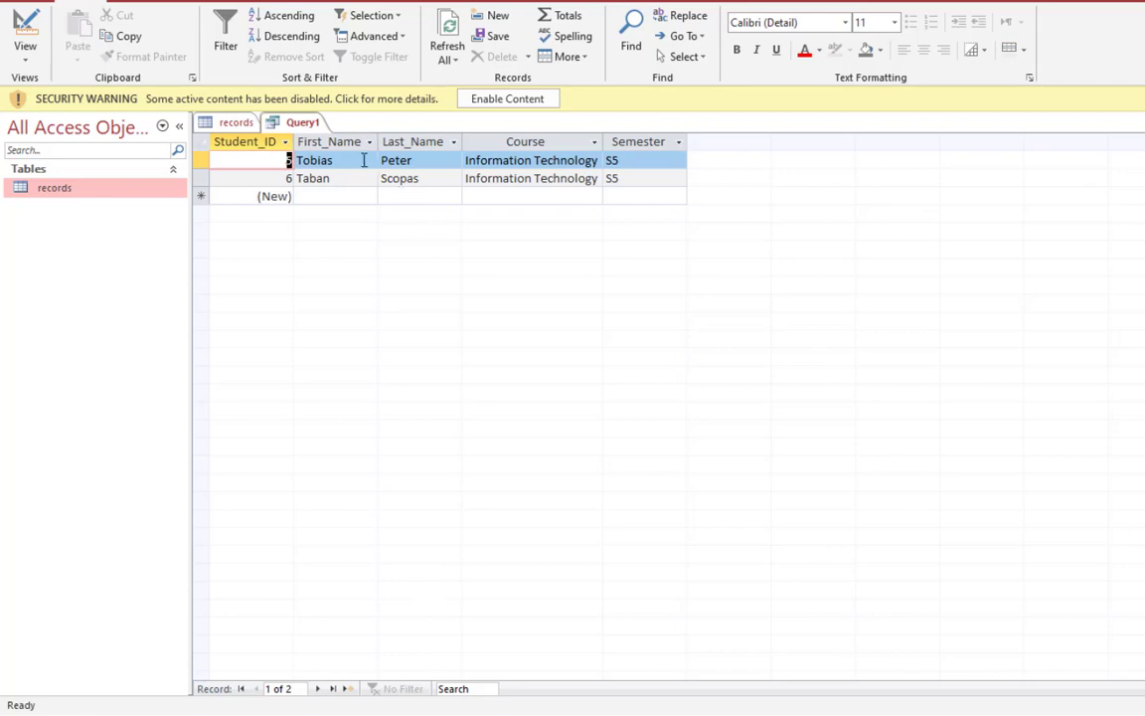
- Save the query under the name Information_technology
key("ctrl+s")
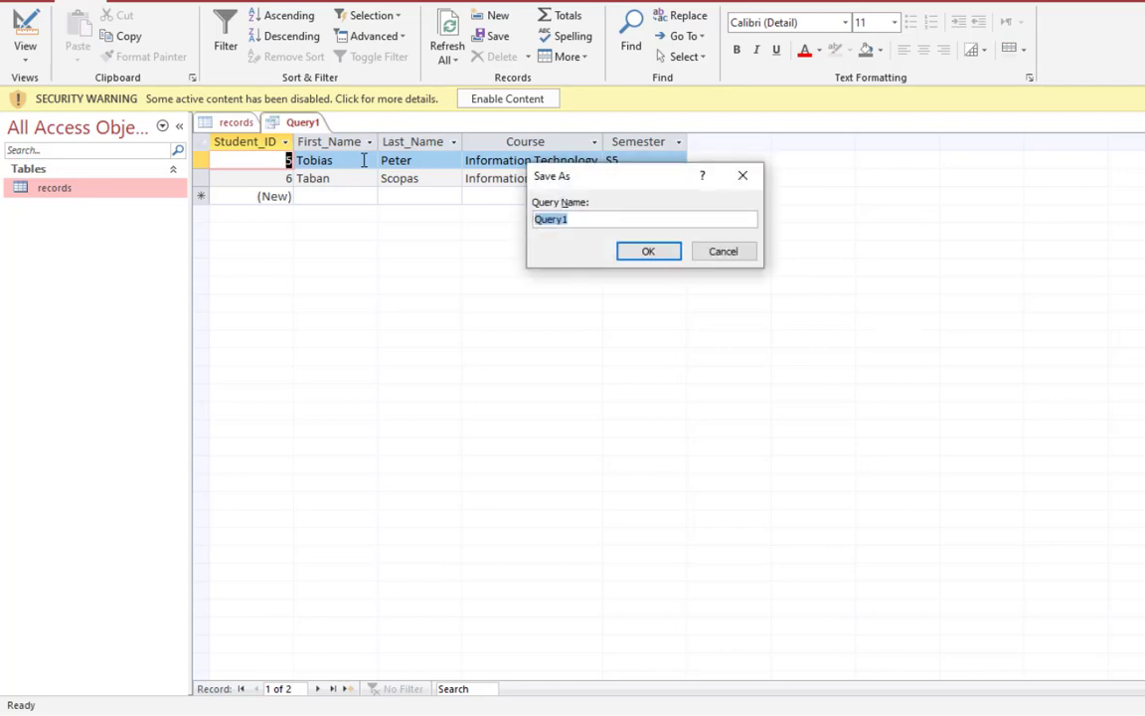
type("Informationtech")
key("BackSpace")
key("BackSpace")
key("BackSpace")
key("BackSpace")
type("_technolo")
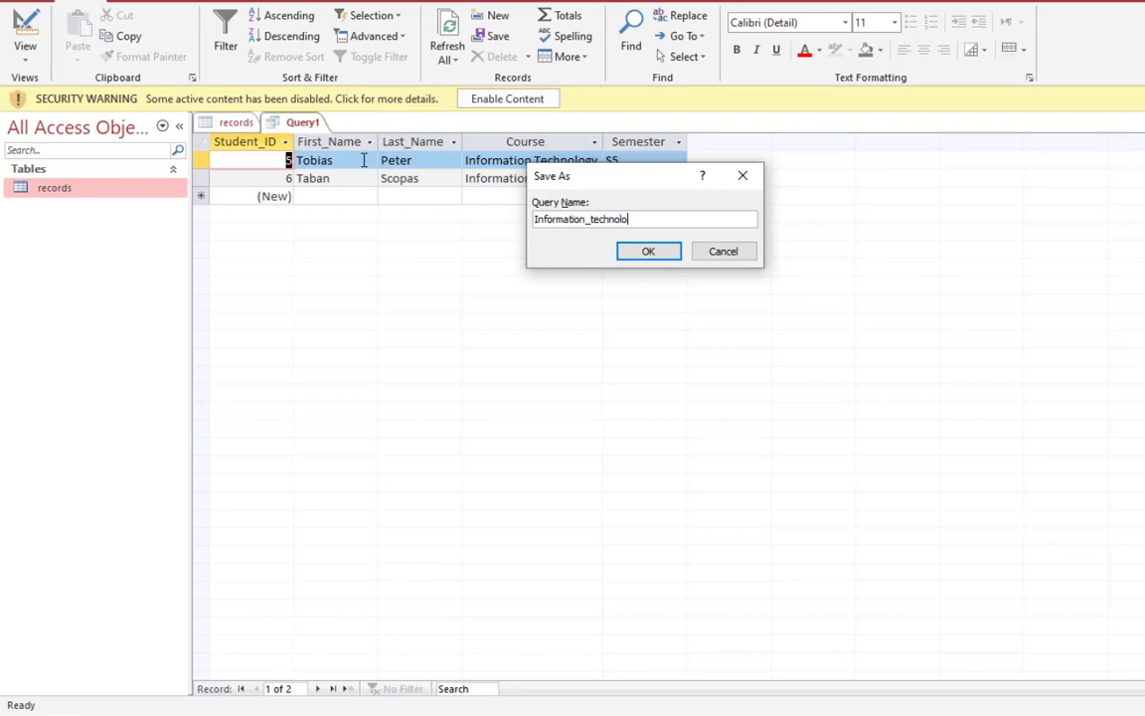
type("gy")
key("Return")
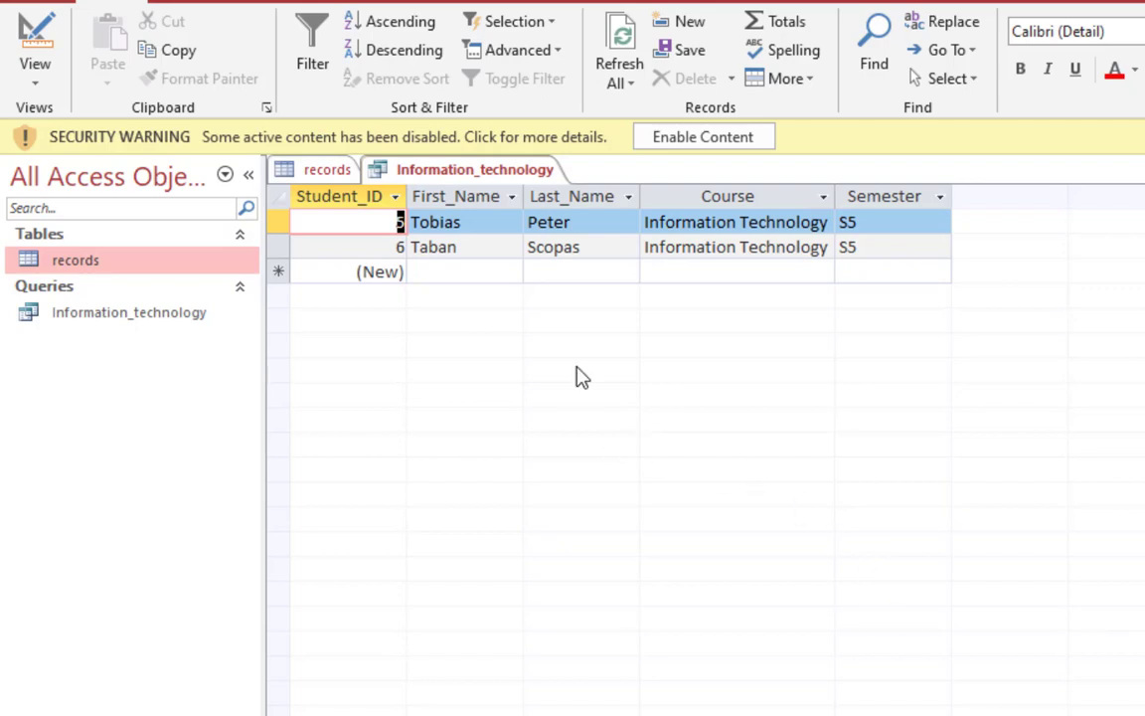
- Bring the records table back into view and create another Design view query based on it
left_click(82, 268)
double_click(81, 278)
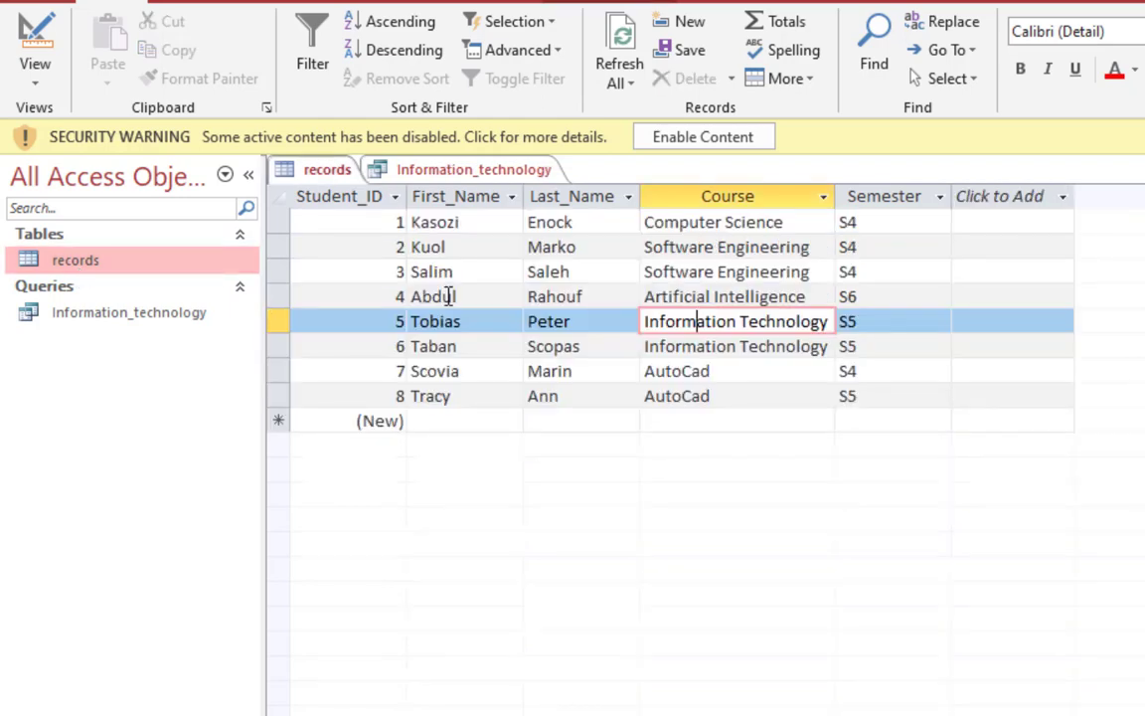
left_click(447, 222)
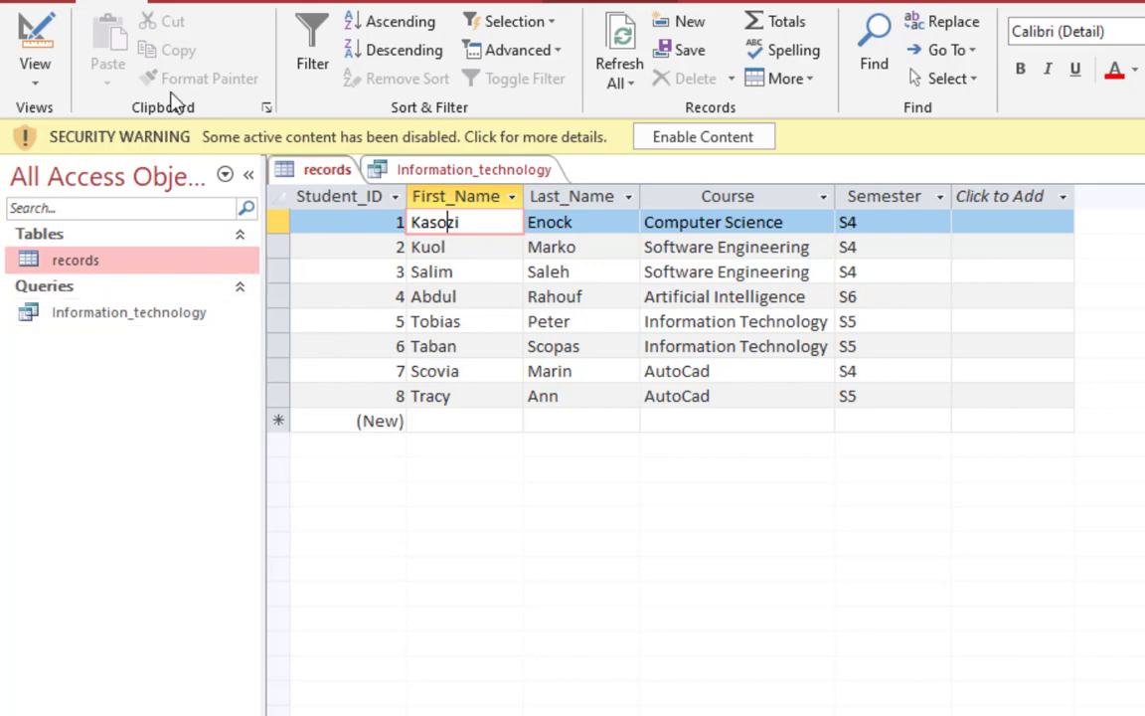
left_click(194, 5)
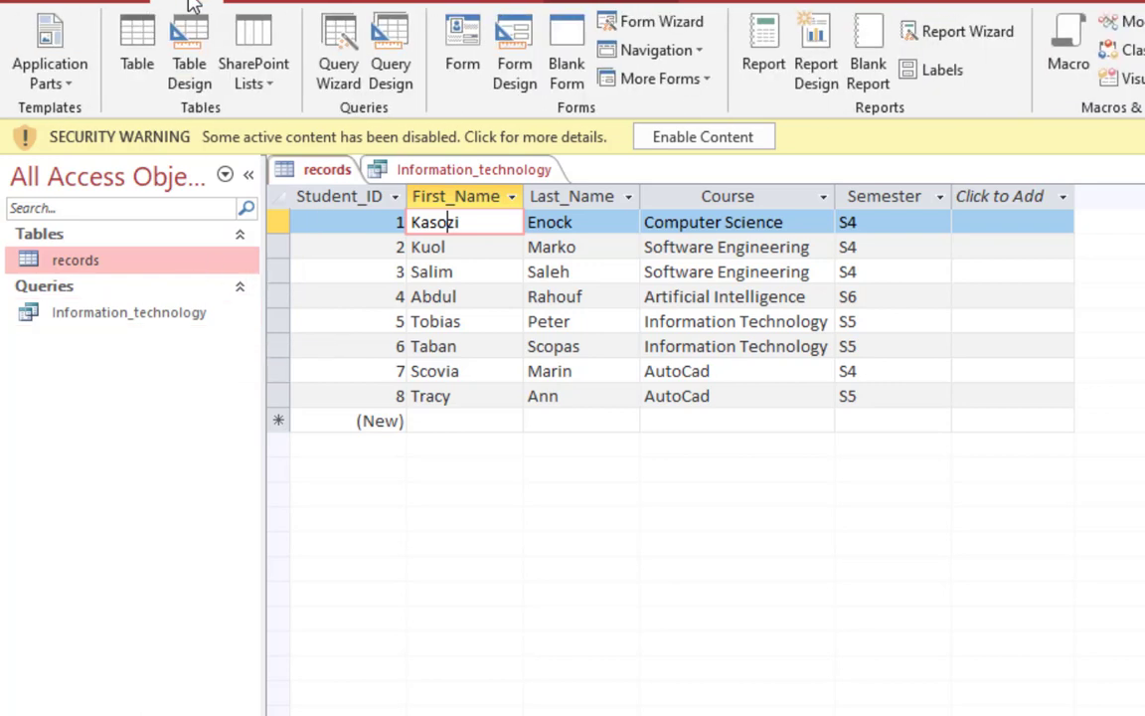
left_click(388, 83)
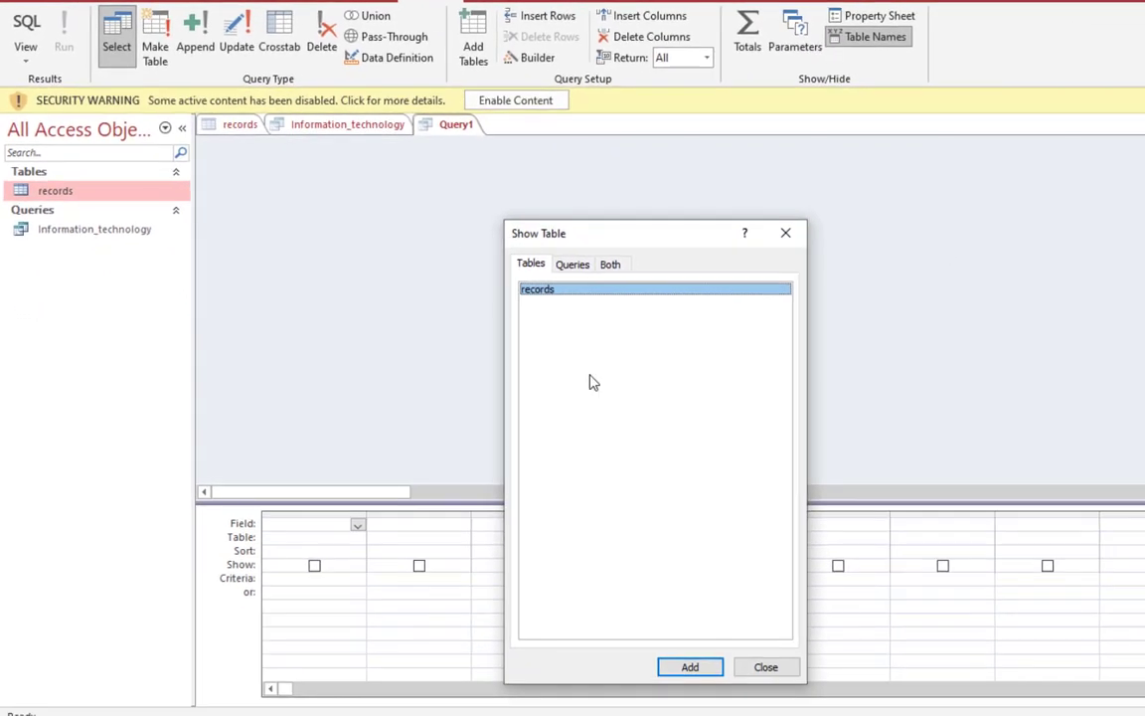
left_click(704, 671)
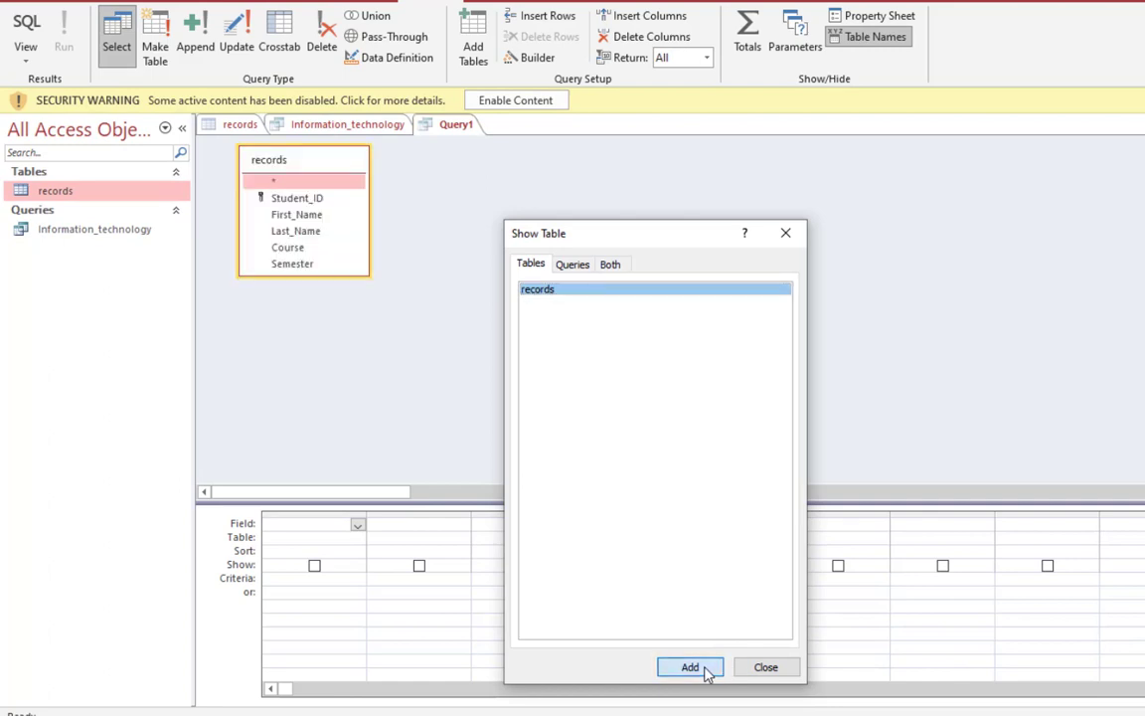
left_click(766, 669)
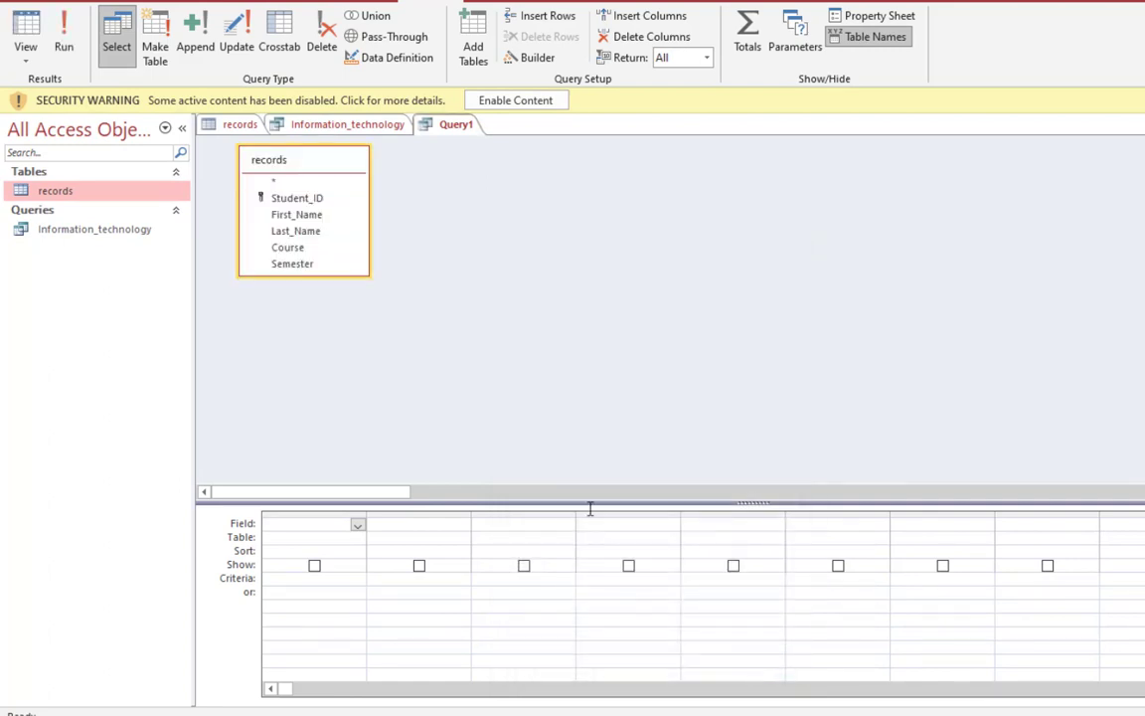
- Add all five records fields, Student_ID, First_Name, Last_Name, Course and Semester, to the new query's grid
double_click(301, 202)
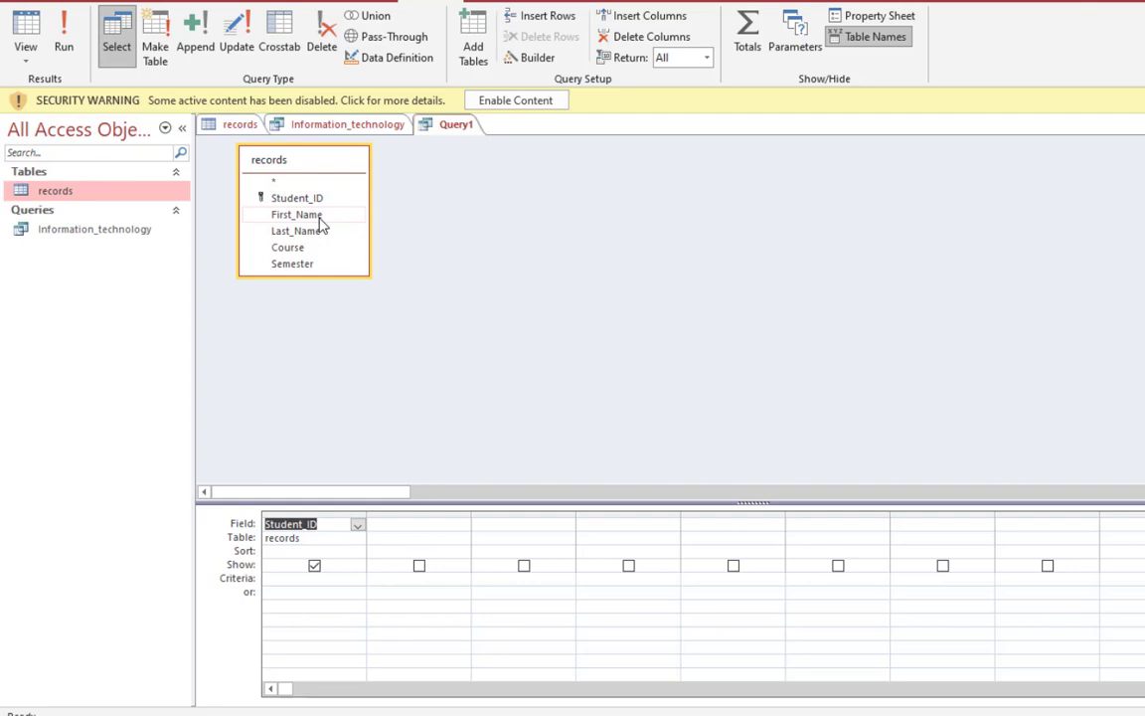
double_click(318, 216)
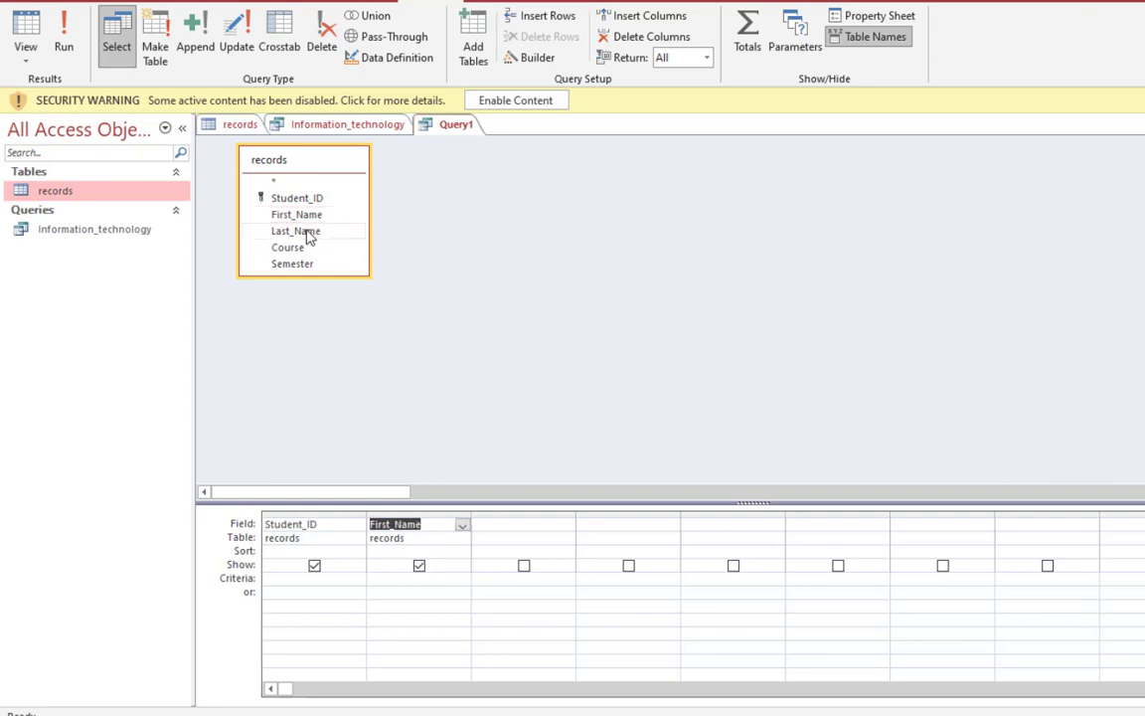
double_click(306, 233)
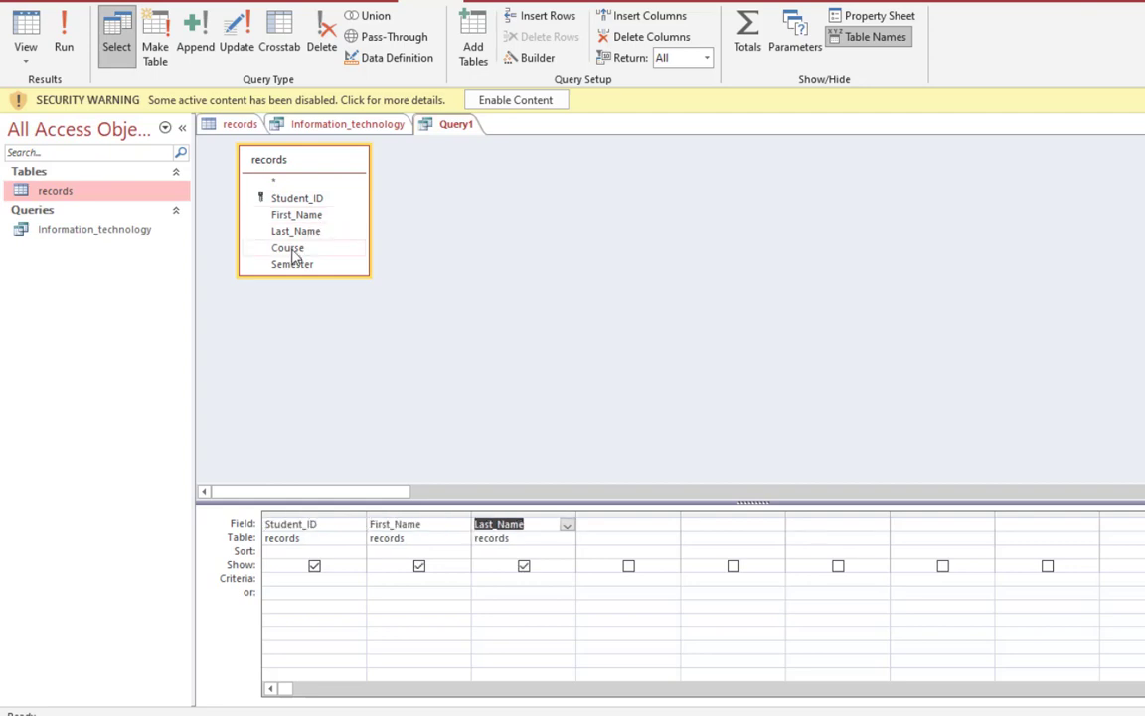
double_click(295, 256)
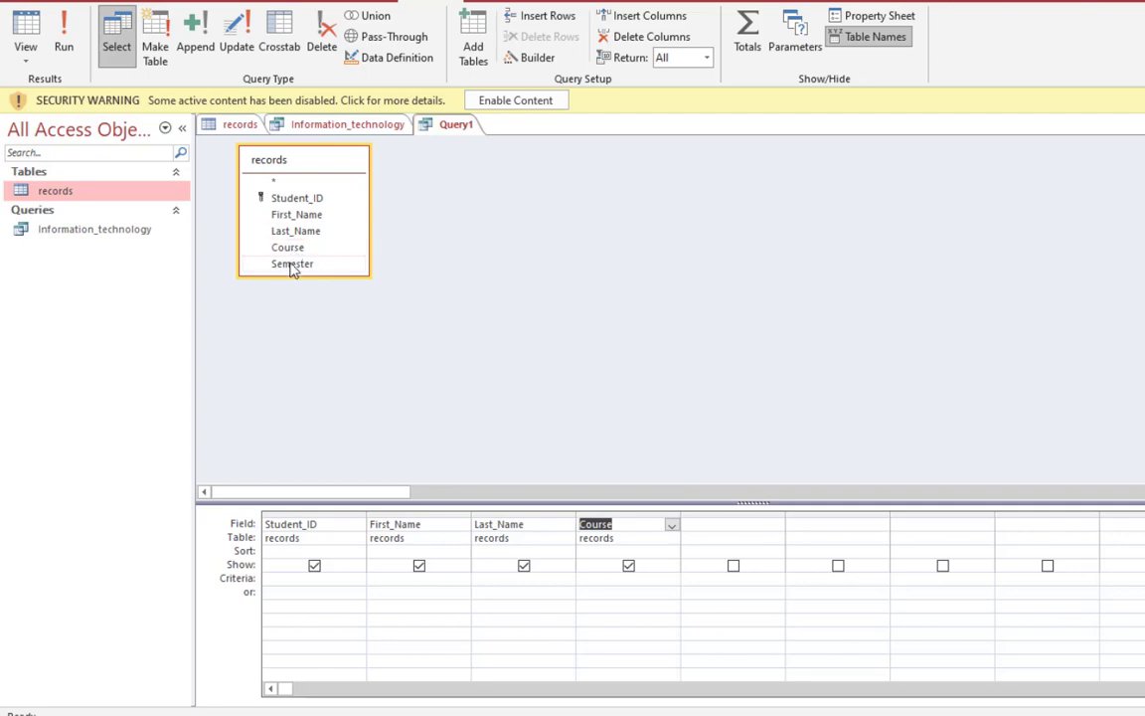
double_click(294, 267)
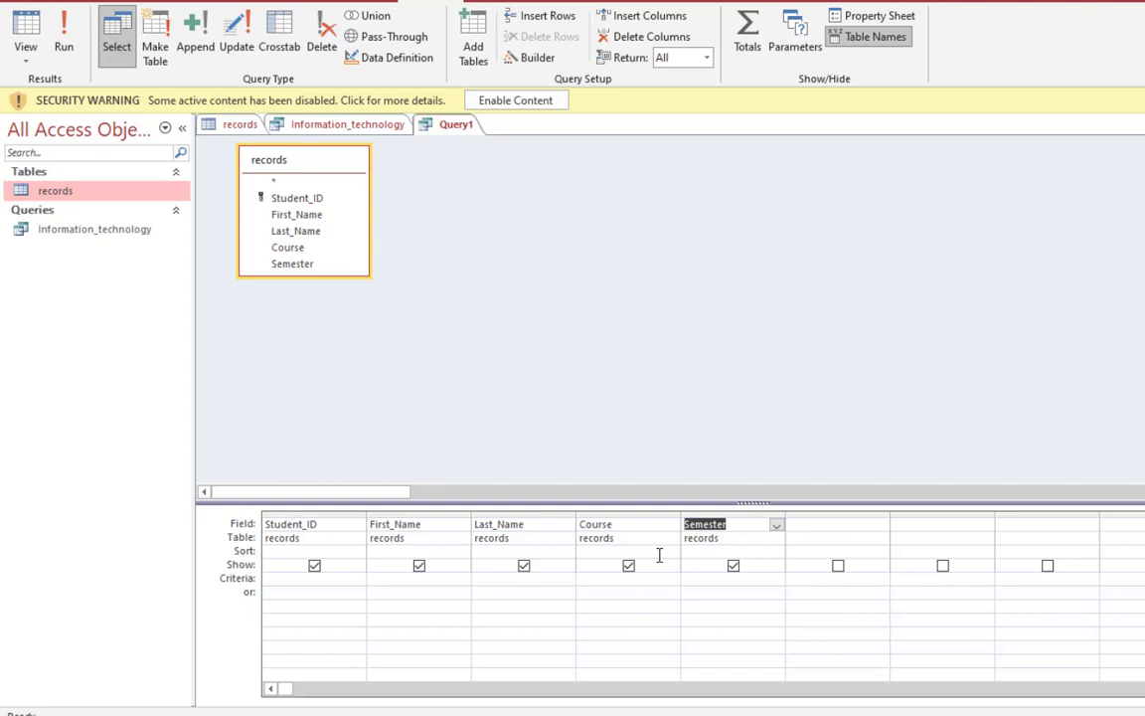
- Set the Course field's criteria to Software Engineering and run the query
left_click(603, 580)
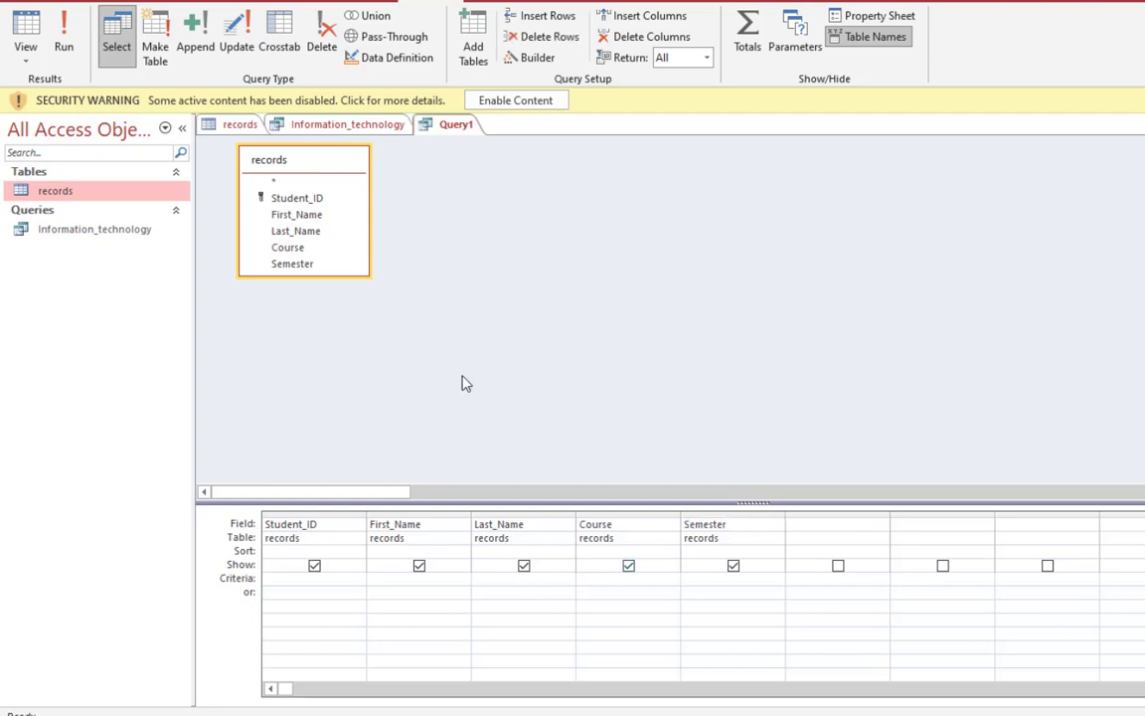
type("Sof")
type("tware")
type(" Eng")
type("ineering")
left_click(66, 50)
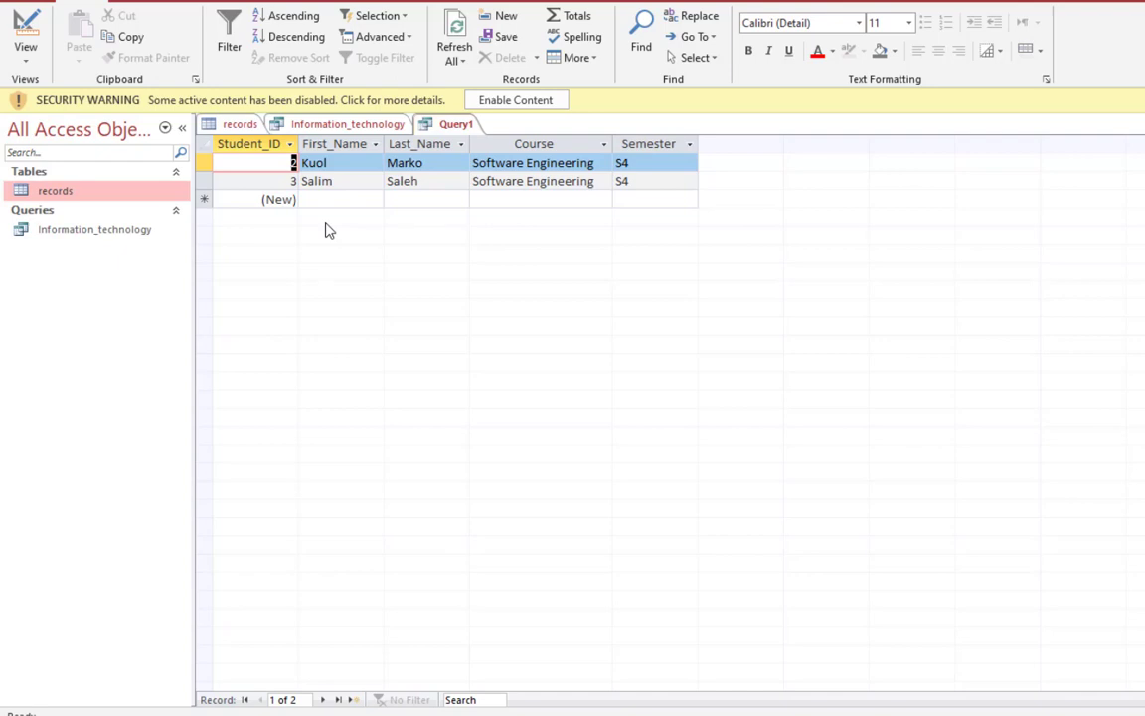
- Save the query under the name Software_Engineering
key("ctrl+s")
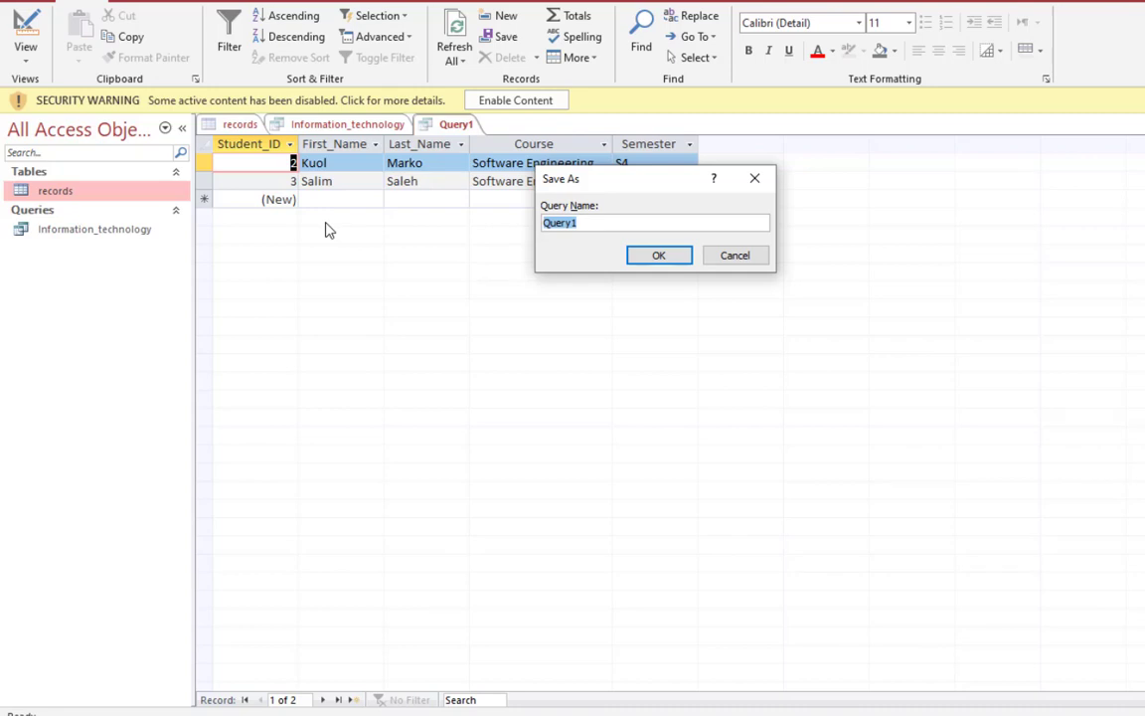
type("Software_Engineering")
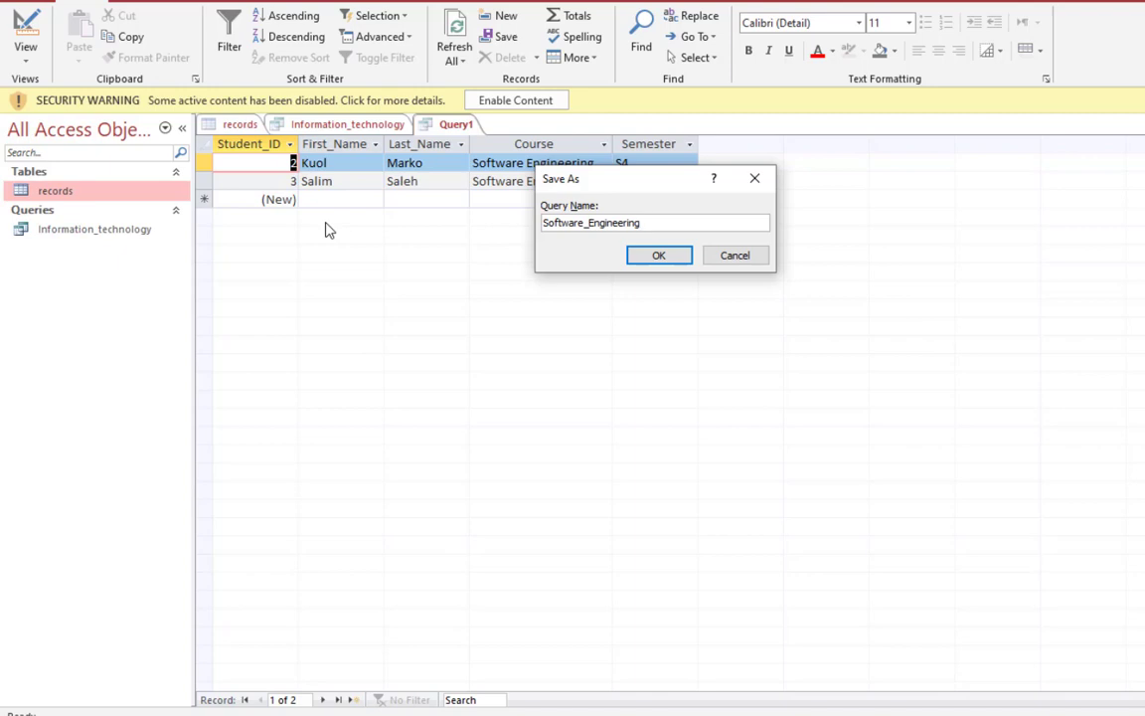
key("Return")
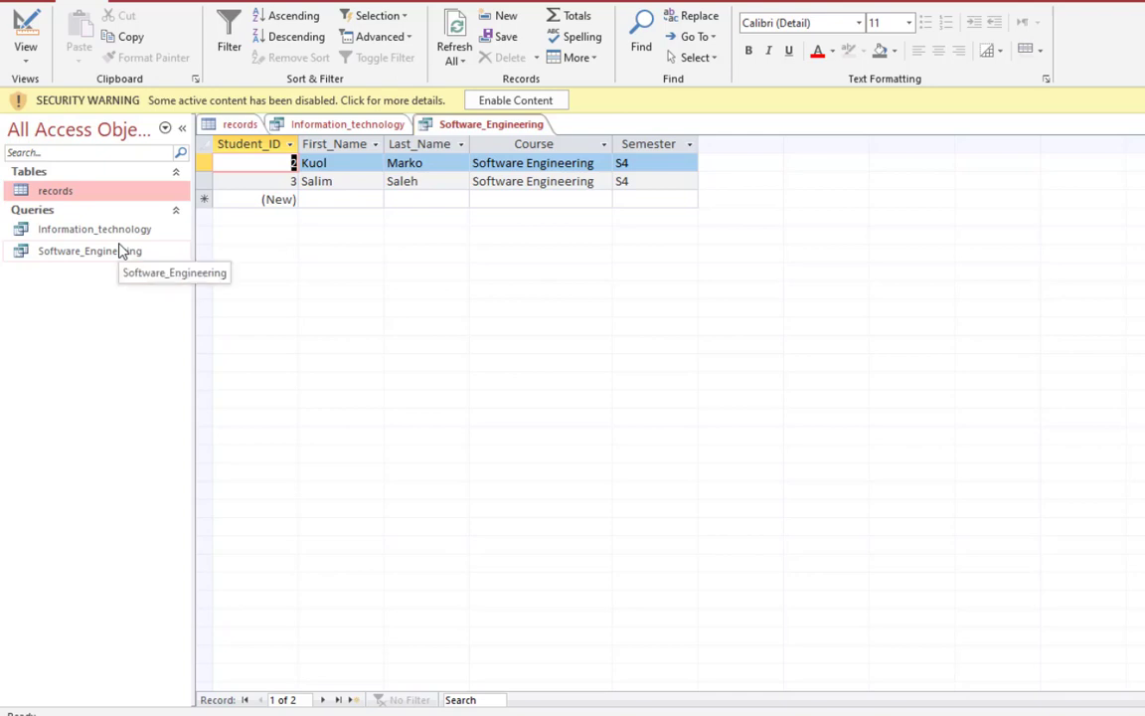
- Bring the records table back into view and create a blank form in Design view
double_click(58, 191)
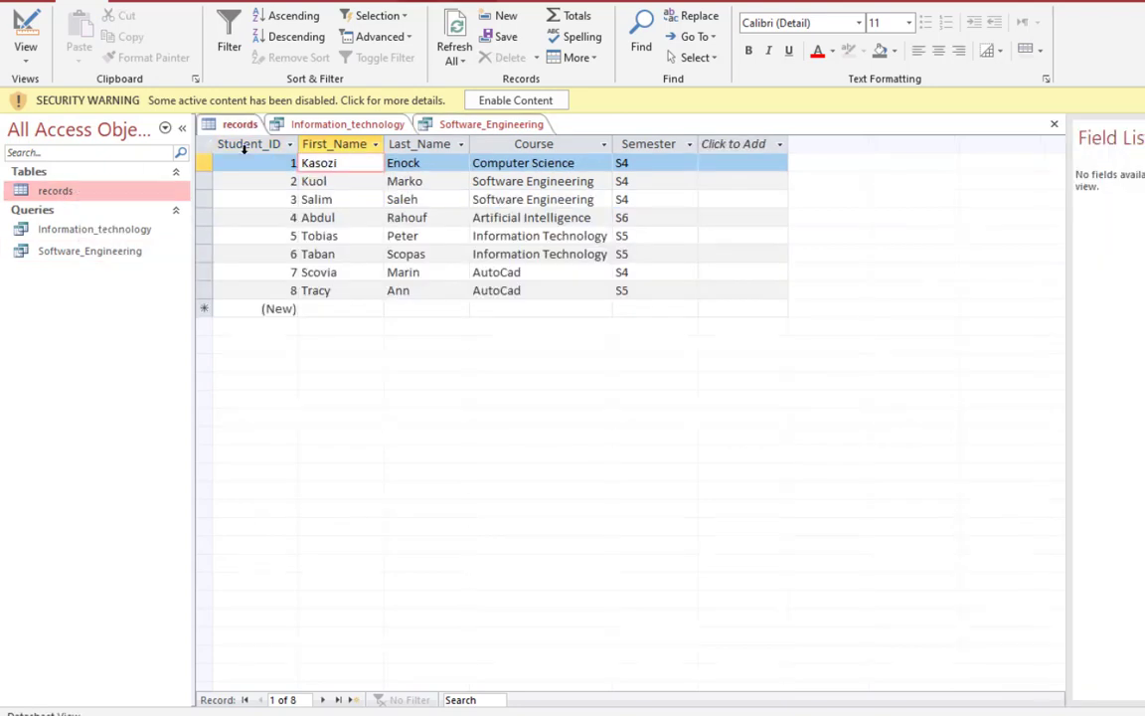
left_click(144, 3)
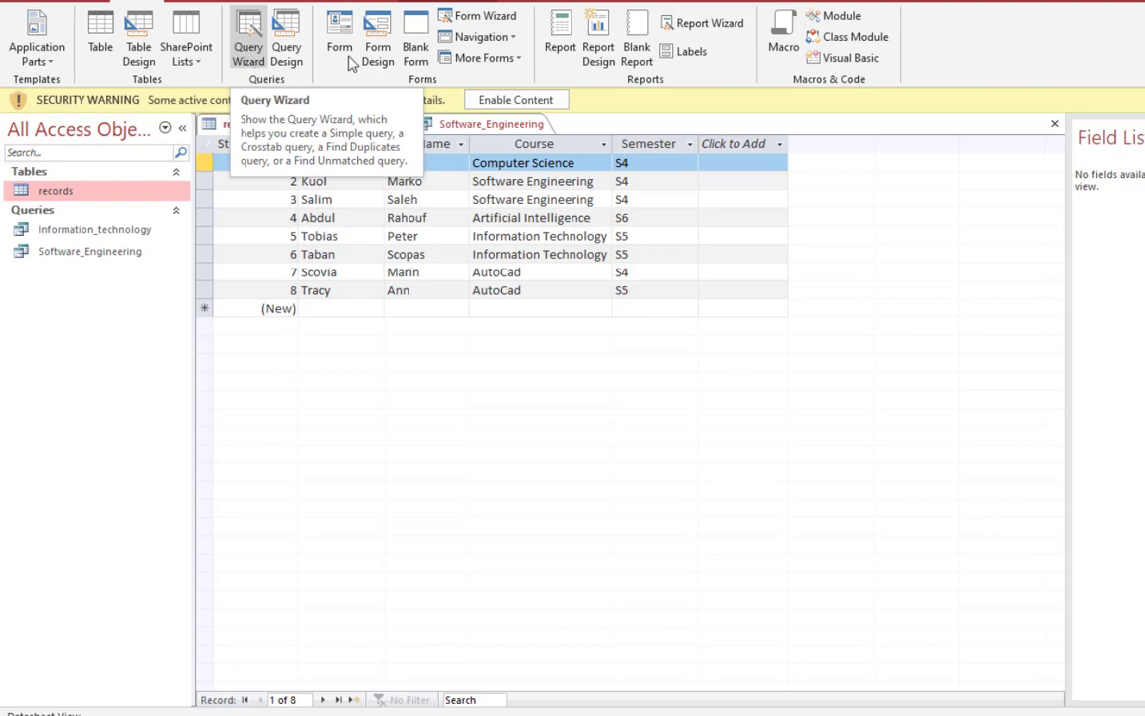
left_click(572, 2)
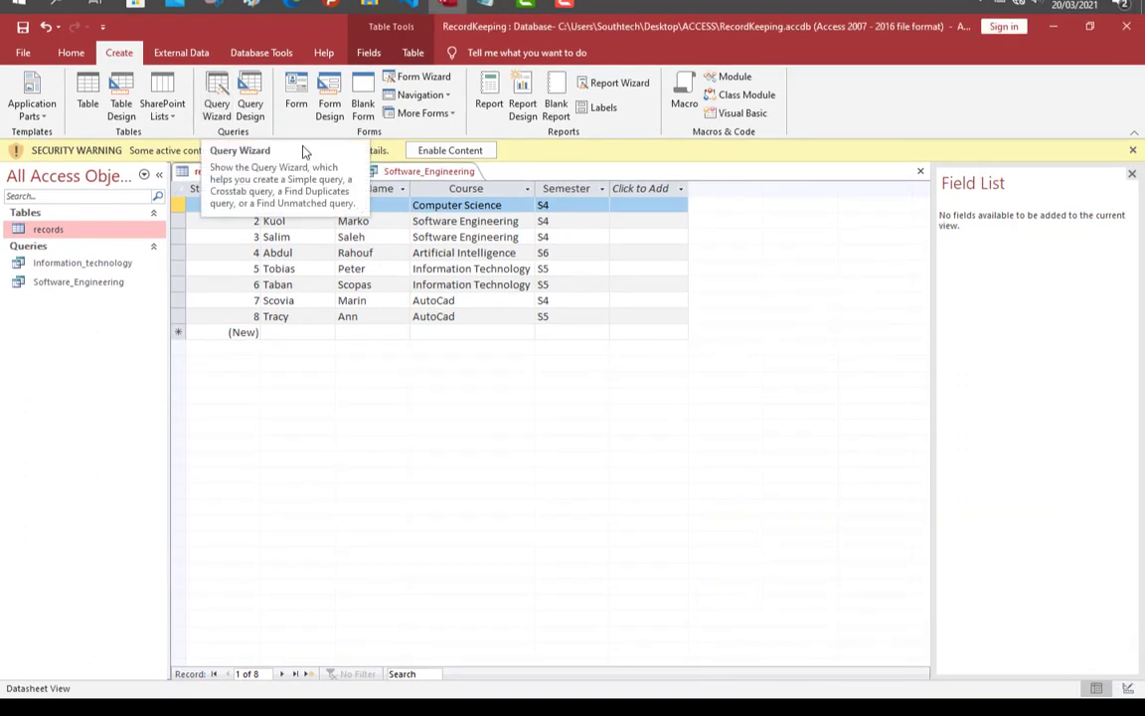
left_click(221, 106)
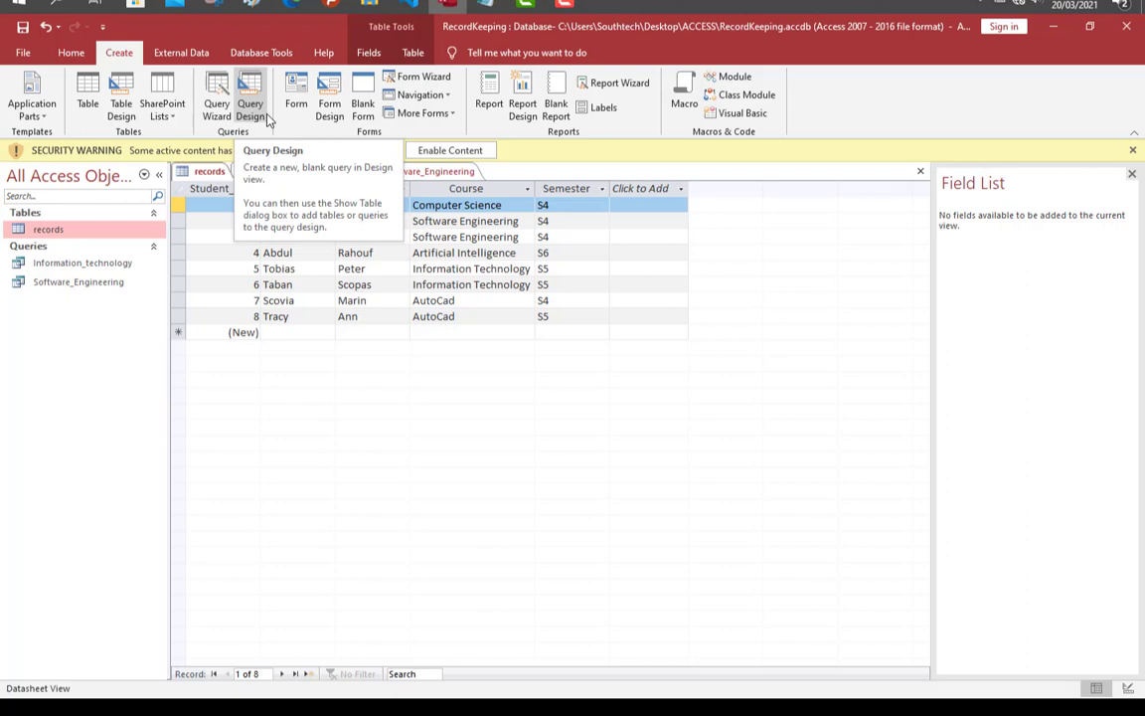
left_click(329, 110)
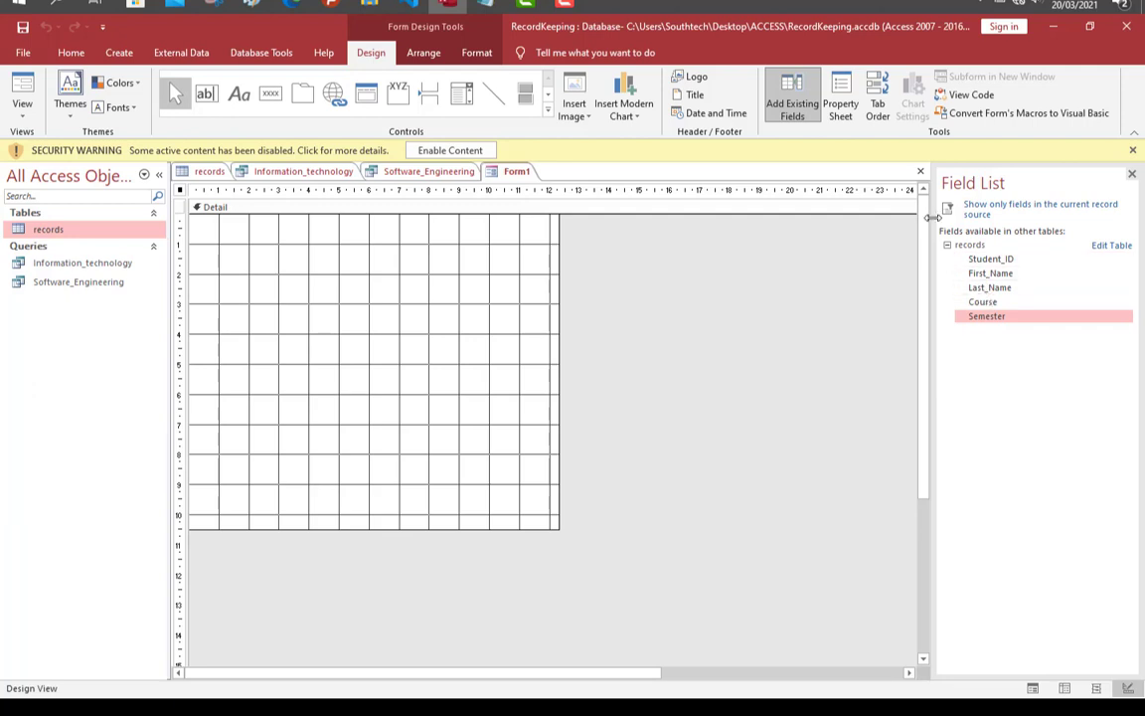
left_click(840, 109)
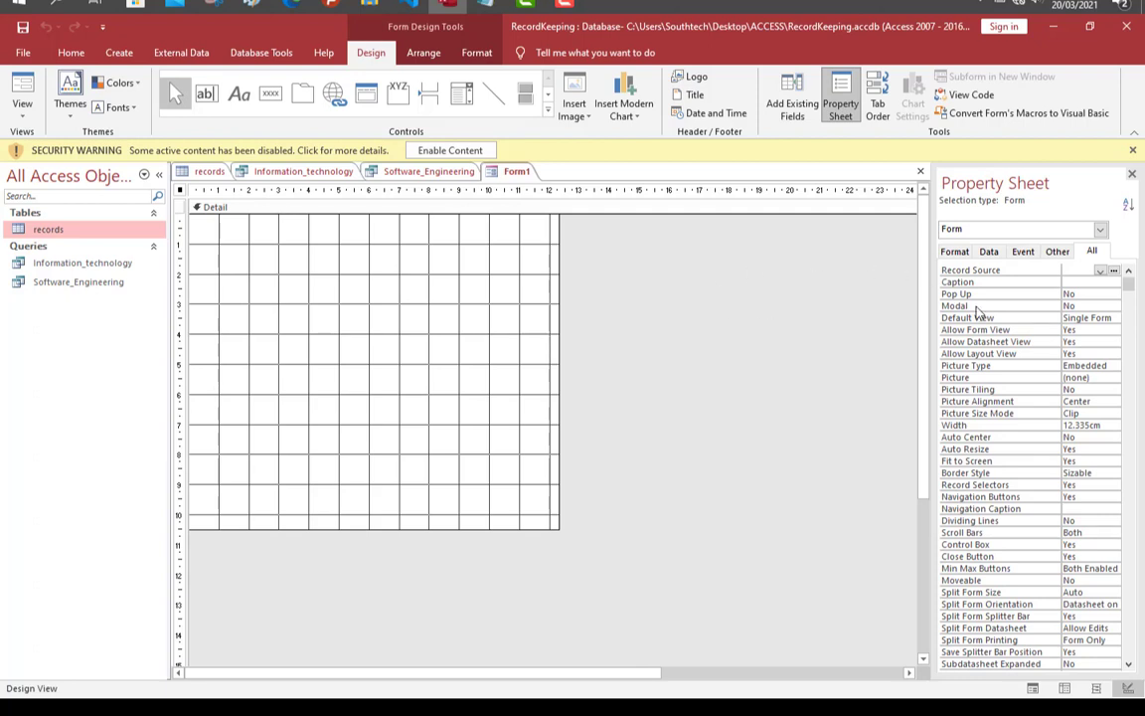
left_click(787, 106)
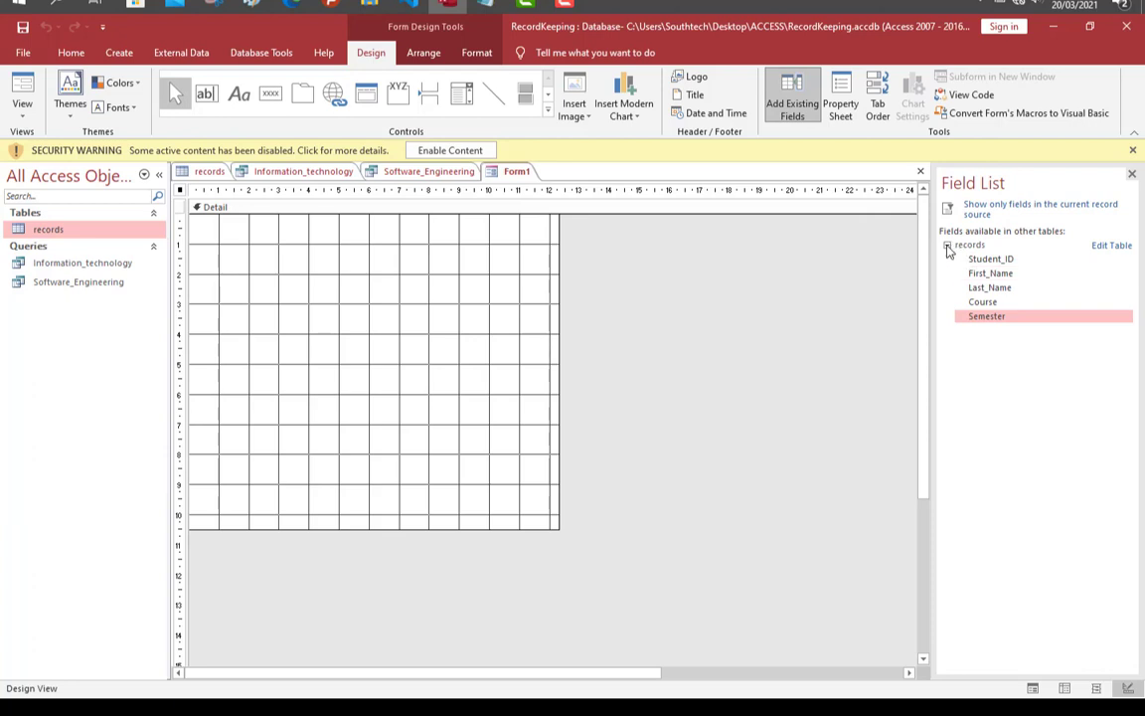
left_click(948, 246)
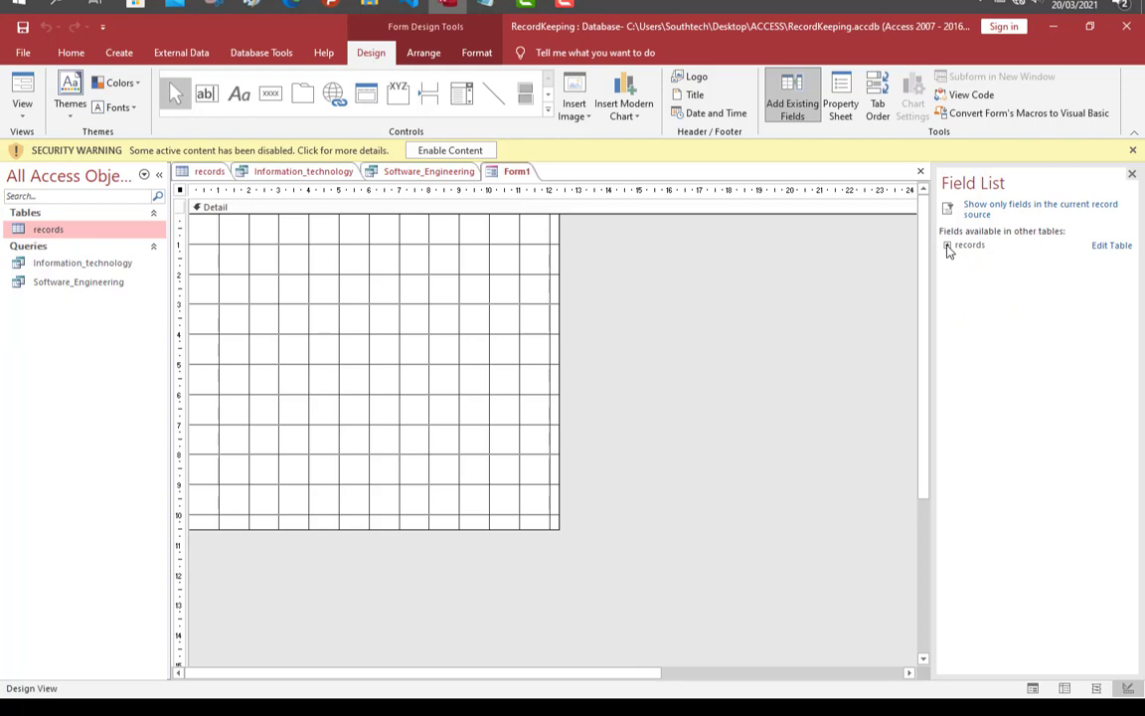
left_click(947, 246)
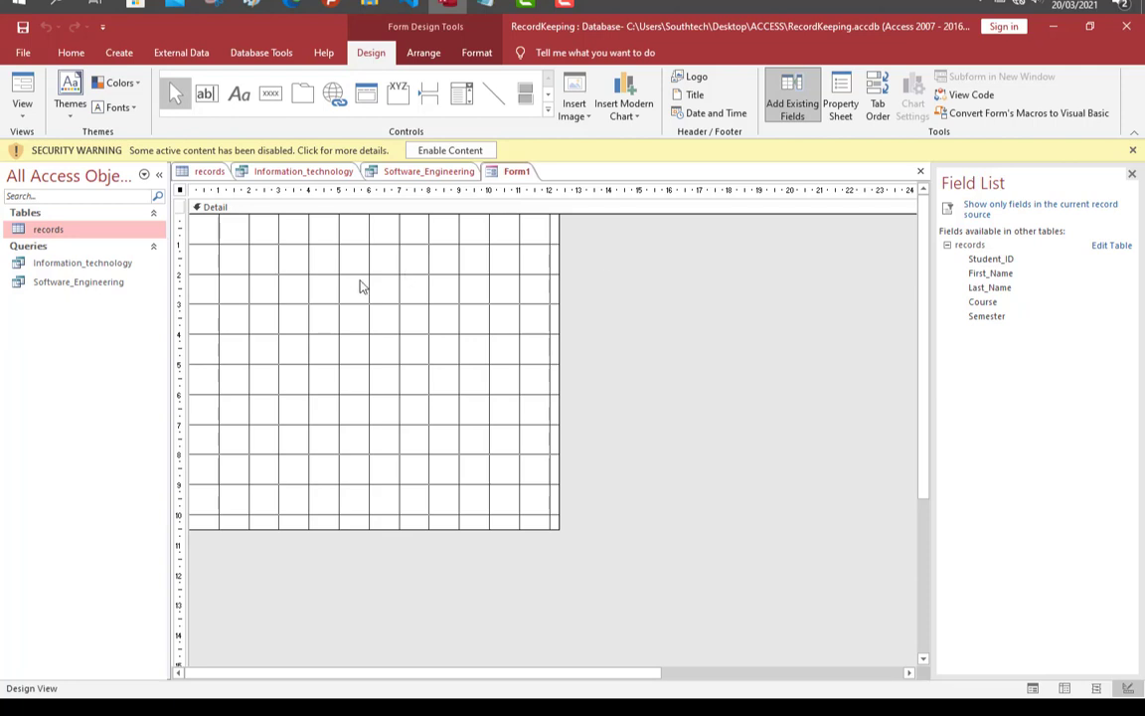
- Add the Student_ID, First_Name, Last_Name, Course and Semester fields of the records table to the form
left_click(990, 260)
double_click(991, 262)
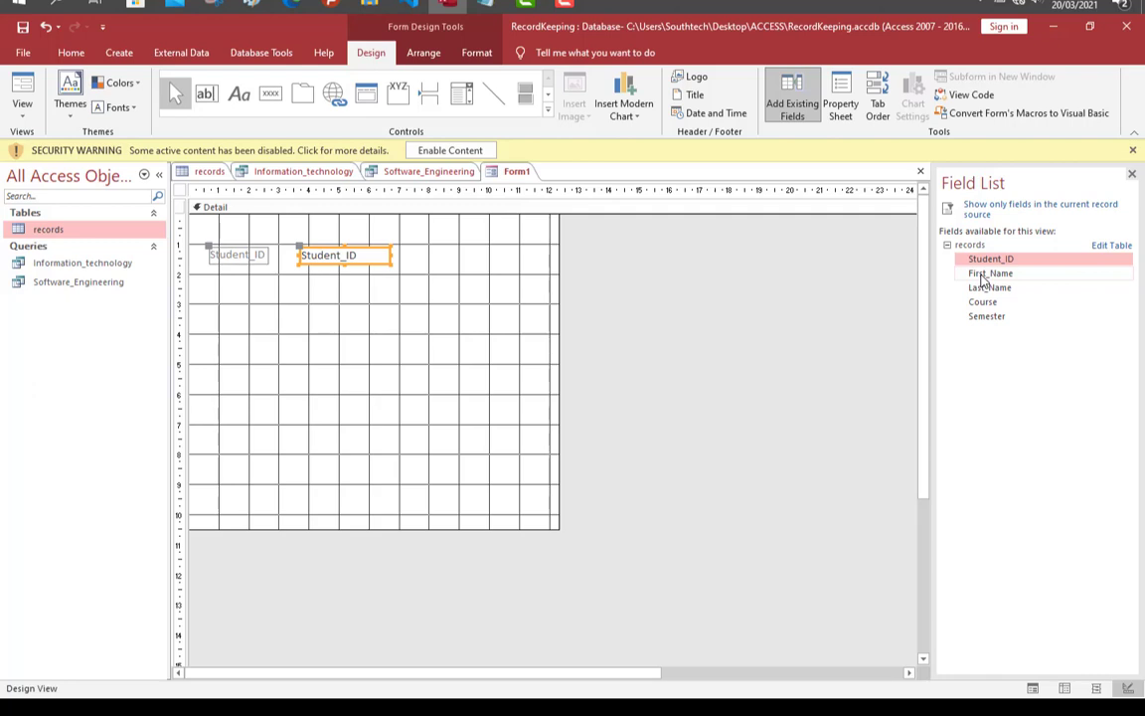
double_click(982, 275)
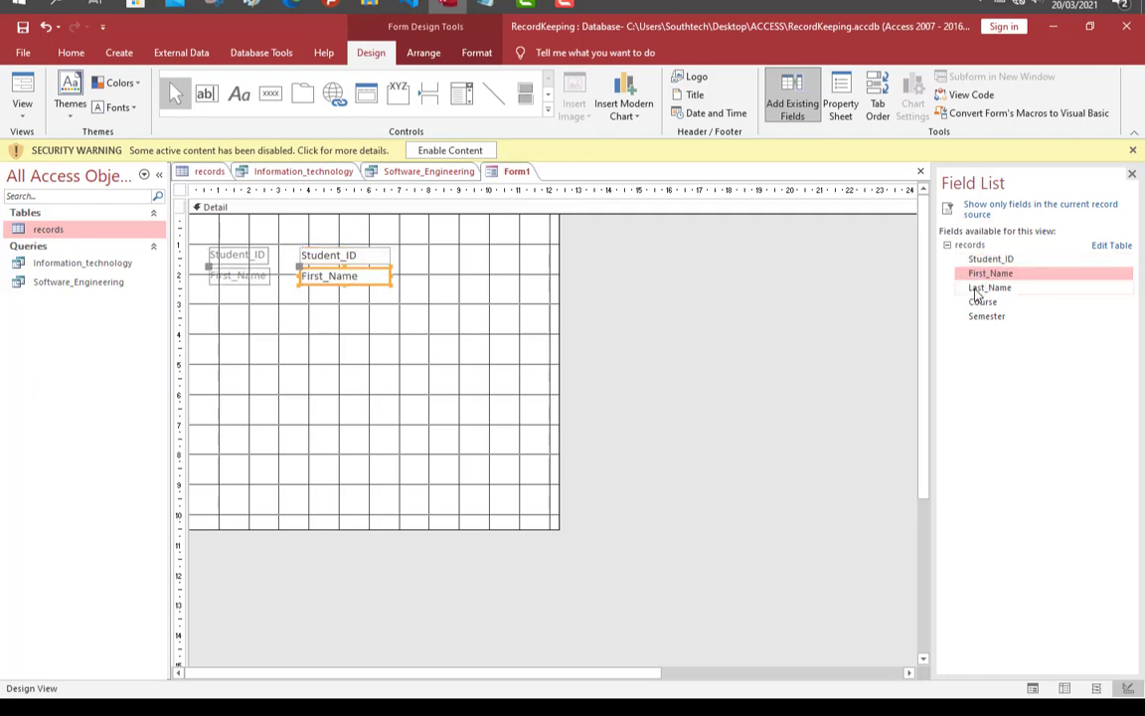
double_click(979, 288)
double_click(980, 302)
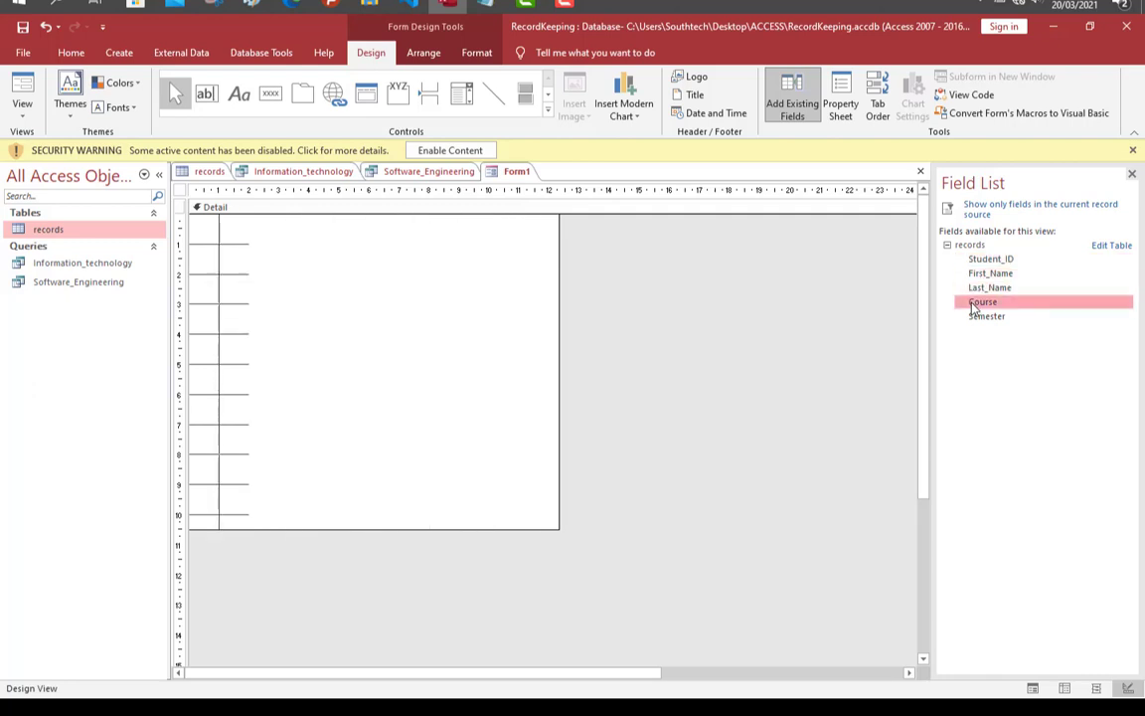
double_click(974, 317)
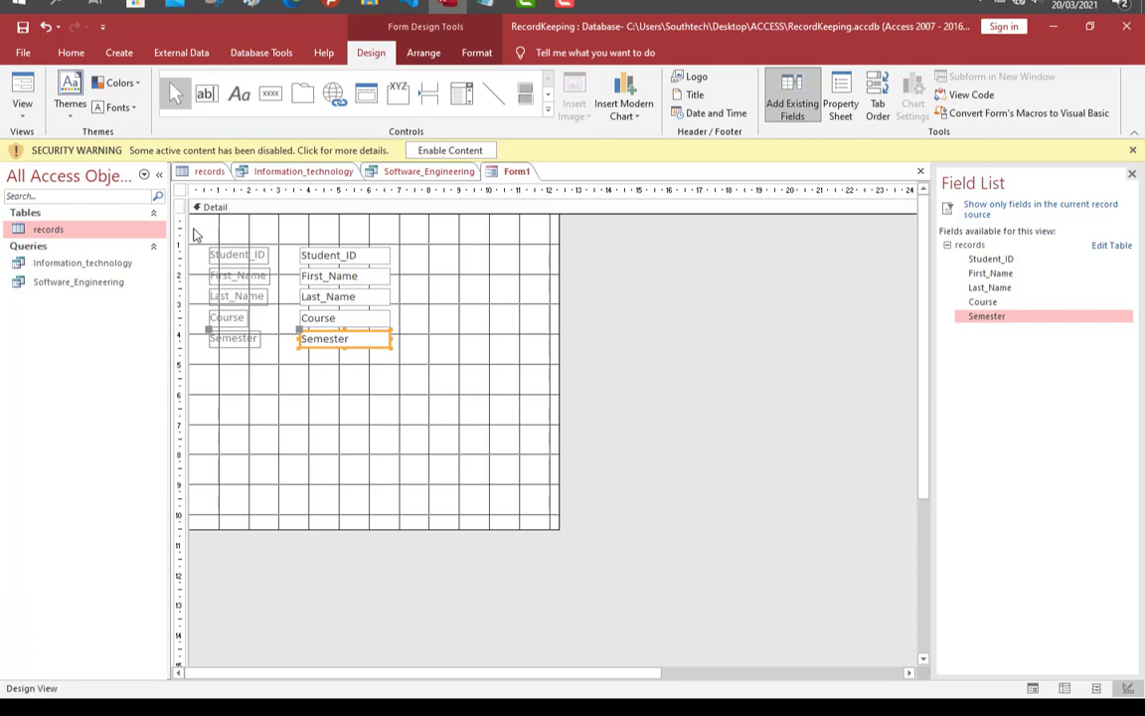
- Switch the form to Form View and browse the student records forward to the seventh one
left_click(28, 108)
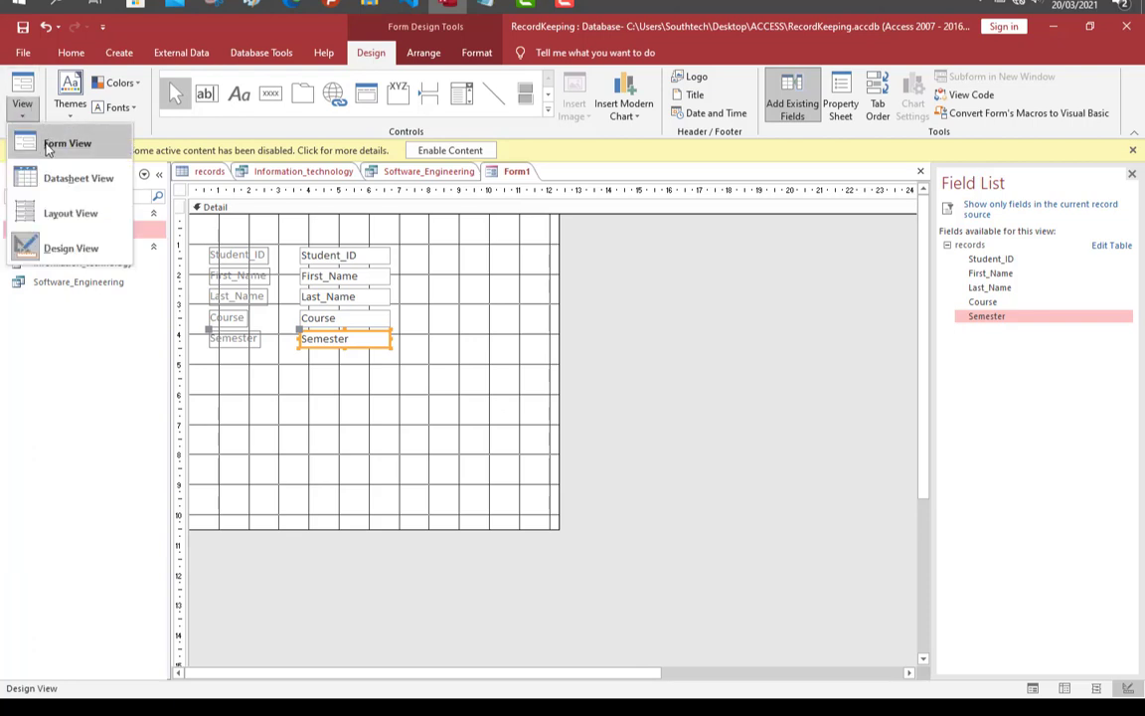
left_click(48, 148)
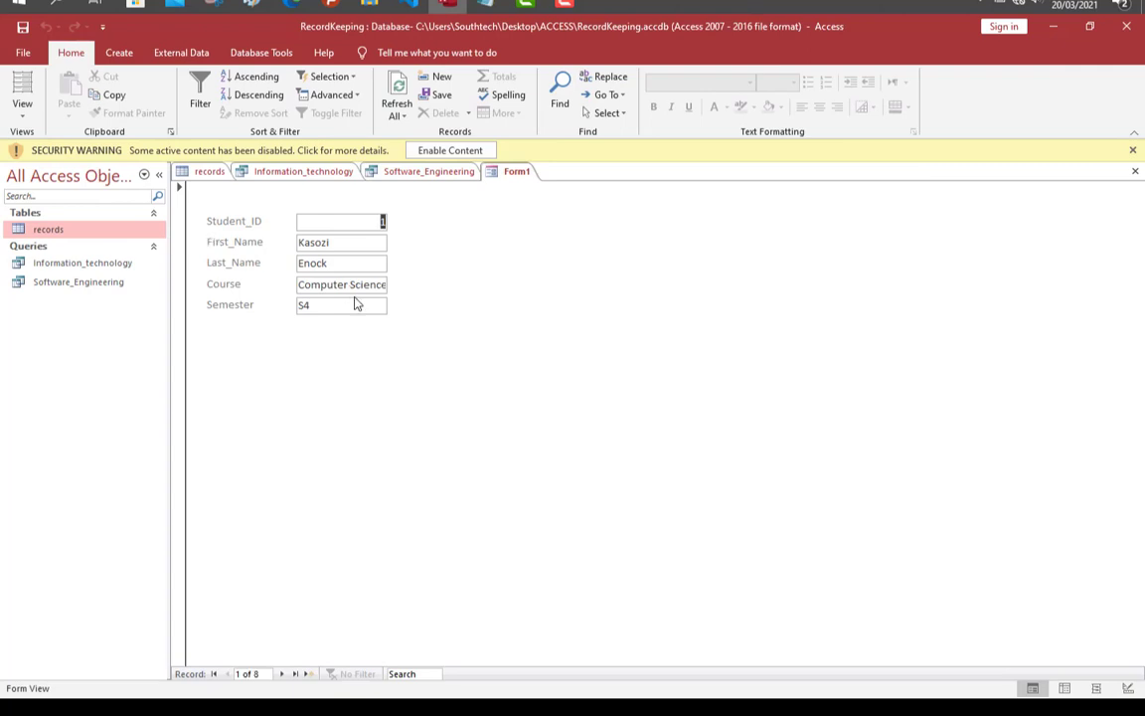
left_click(283, 674)
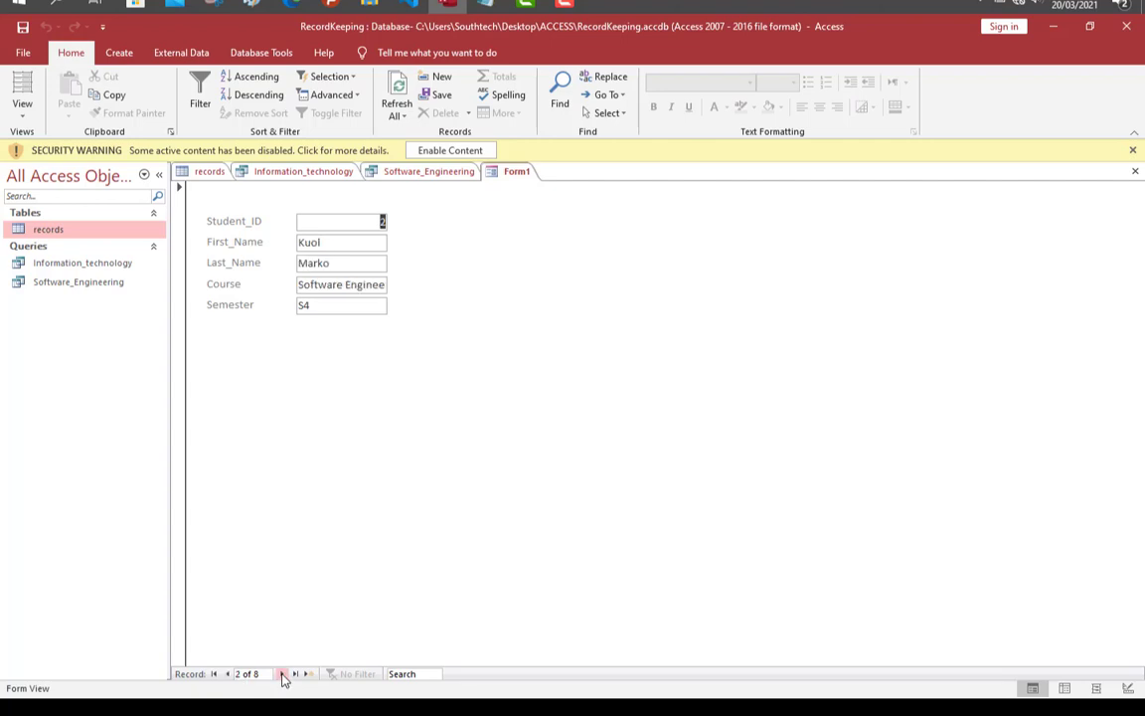
left_click(283, 674)
left_click(283, 674)
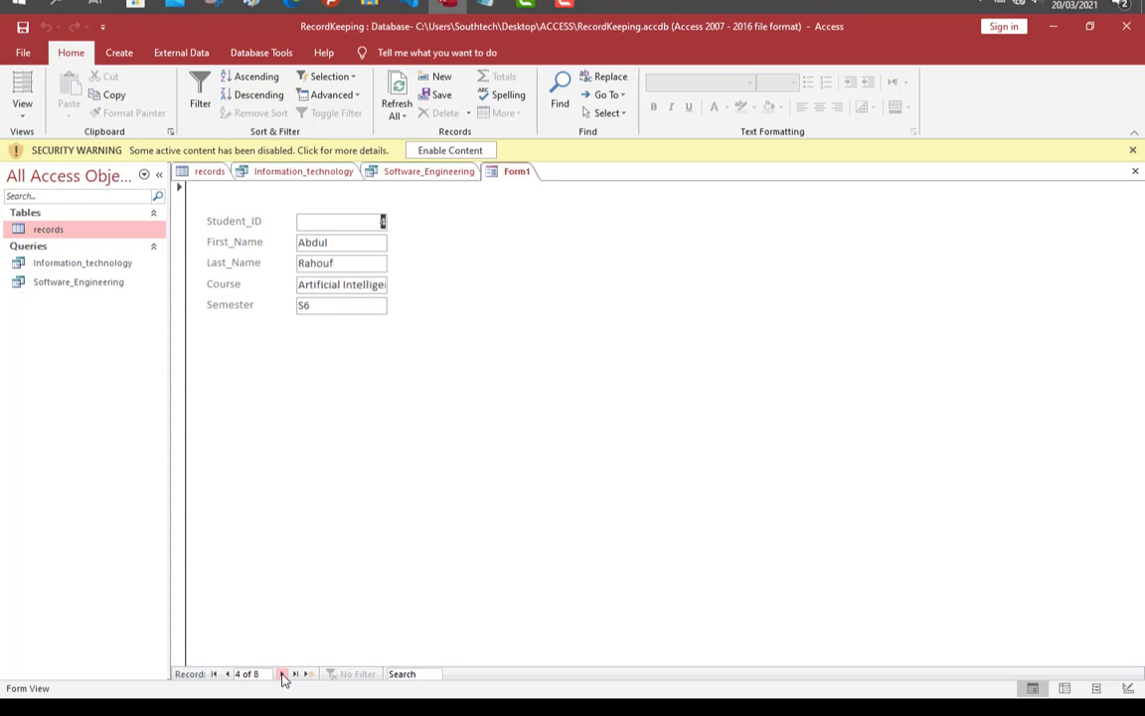
left_click(284, 674)
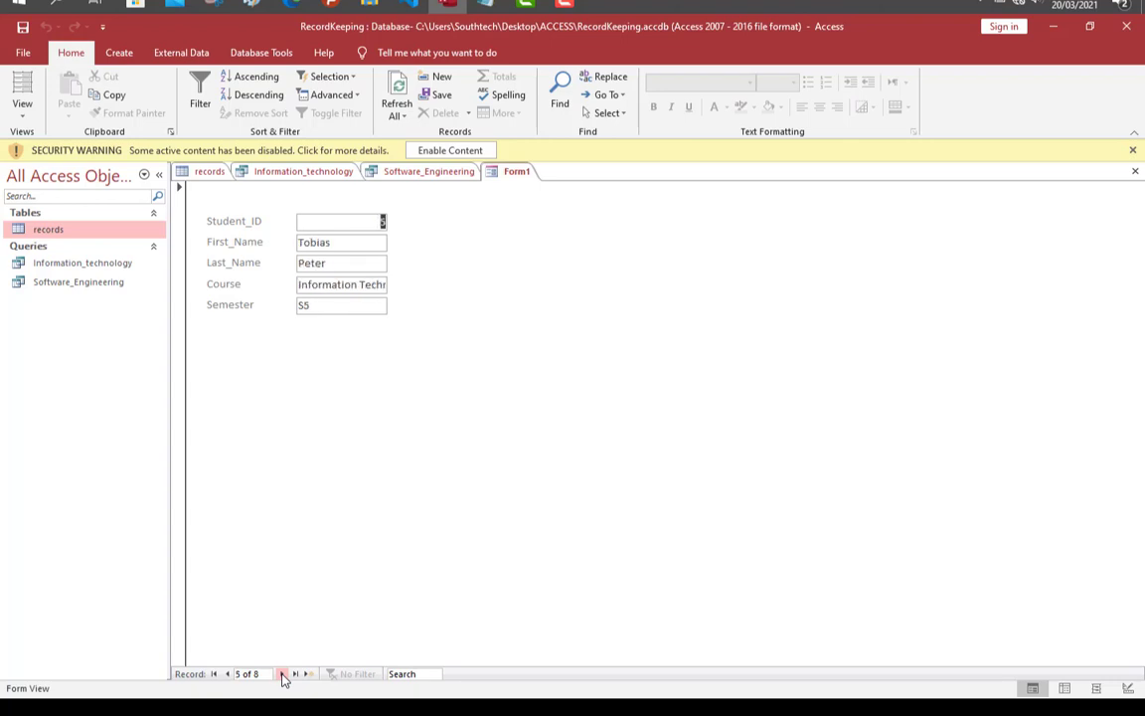
left_click(283, 675)
left_click(283, 674)
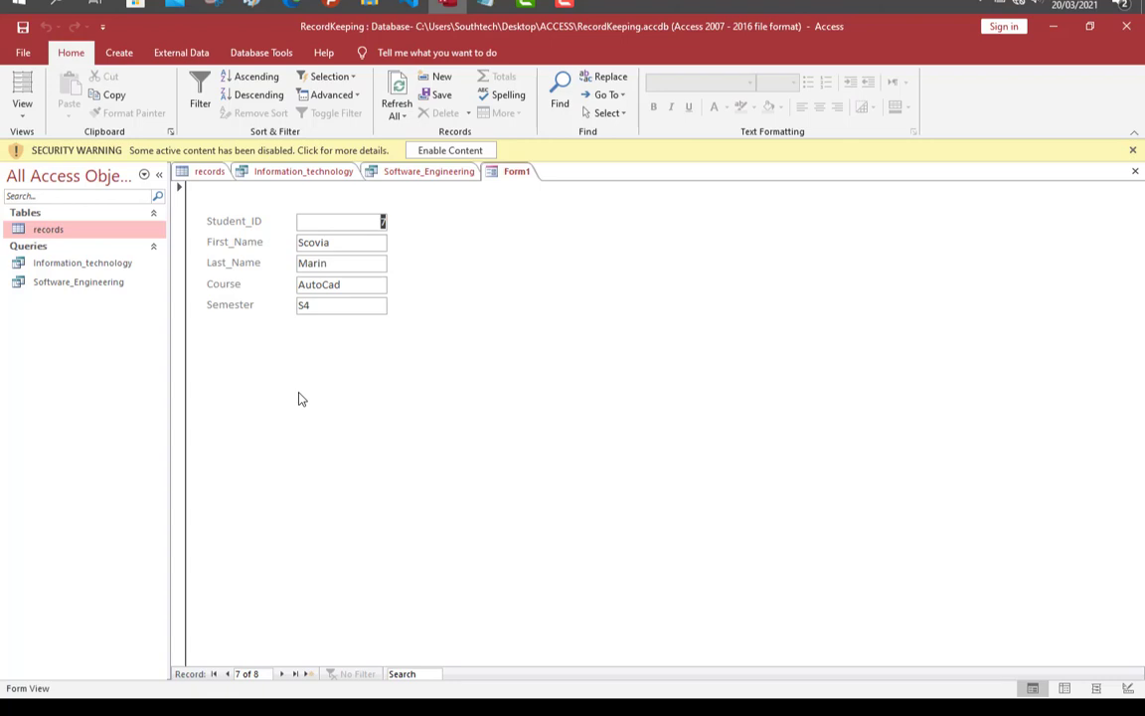
- Save the form under the name recordsform1
key("ctrl+s")
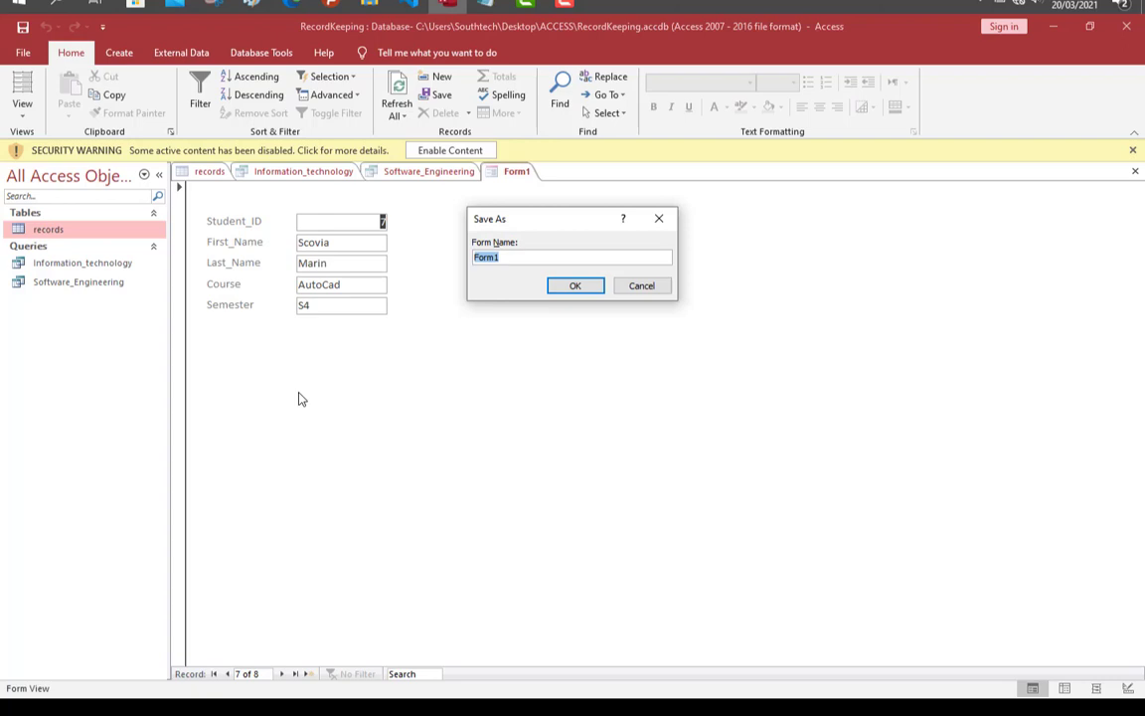
type("recordsform1")
left_click(576, 287)
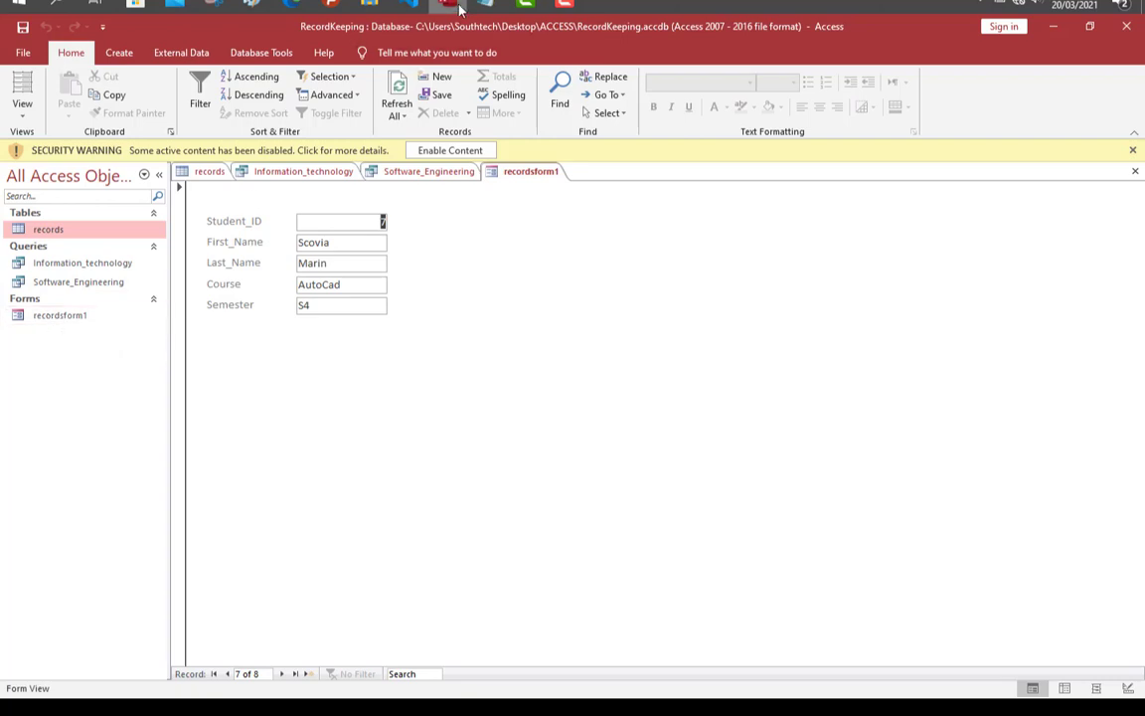
- Consult the report definition in the Notepad notes, minimize them and bring the records table back into view in Access
mouse_move(482, 8)
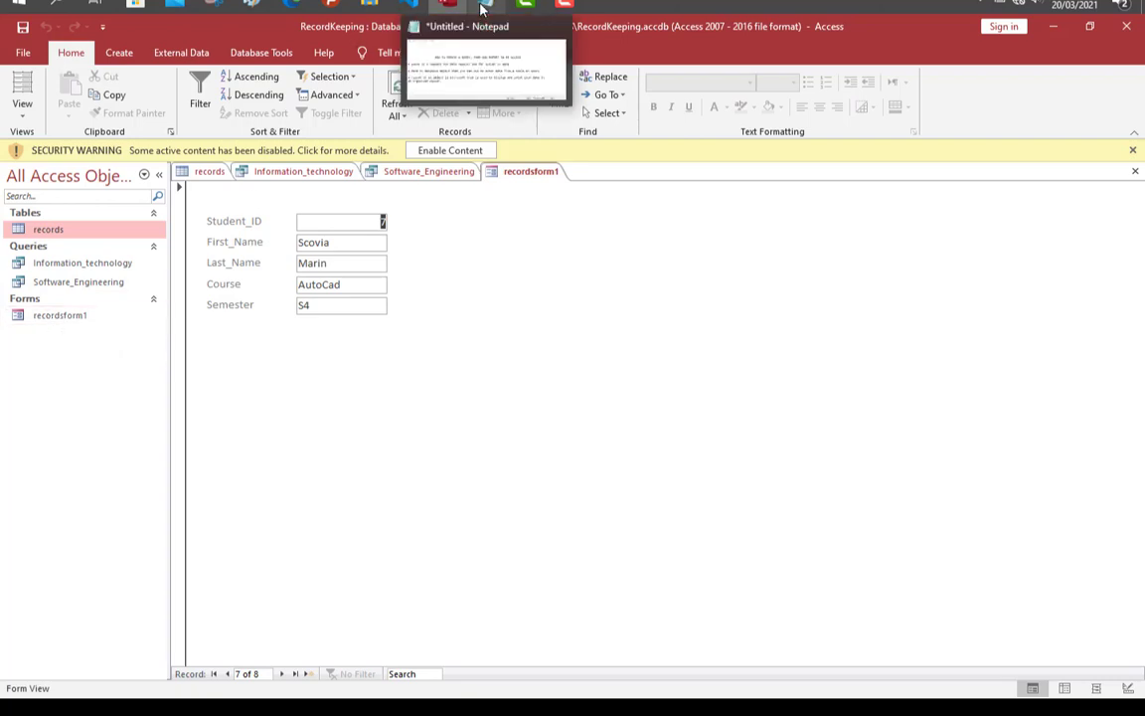
left_click(482, 7)
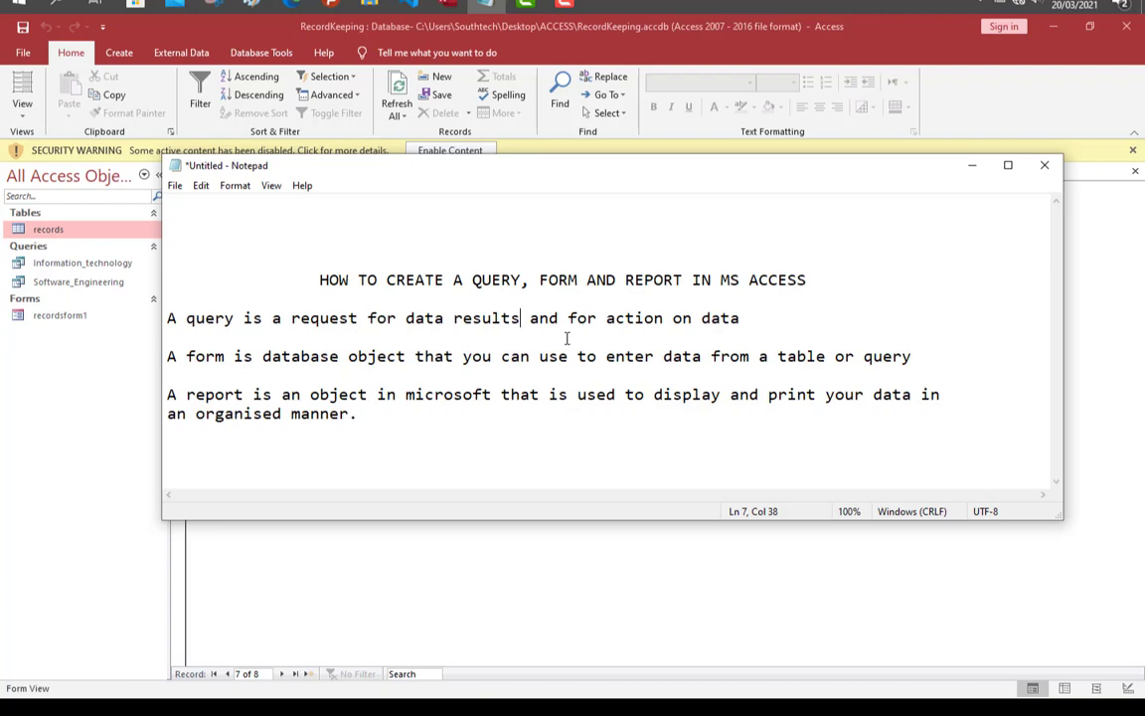
left_click(973, 165)
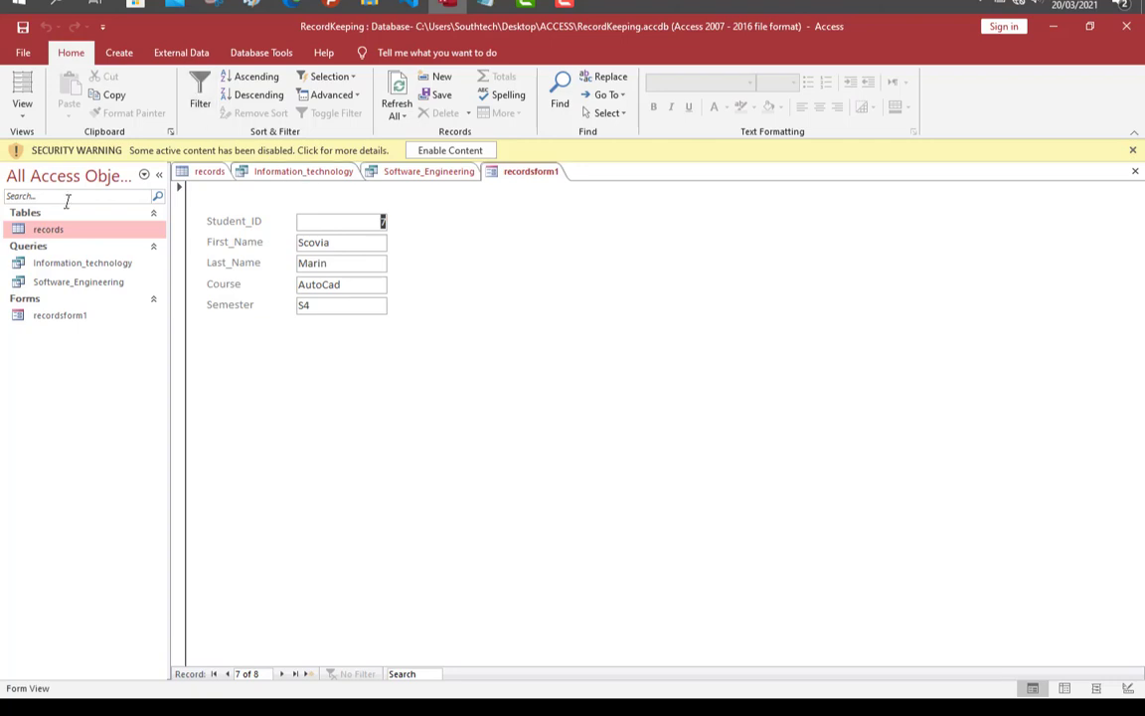
double_click(42, 234)
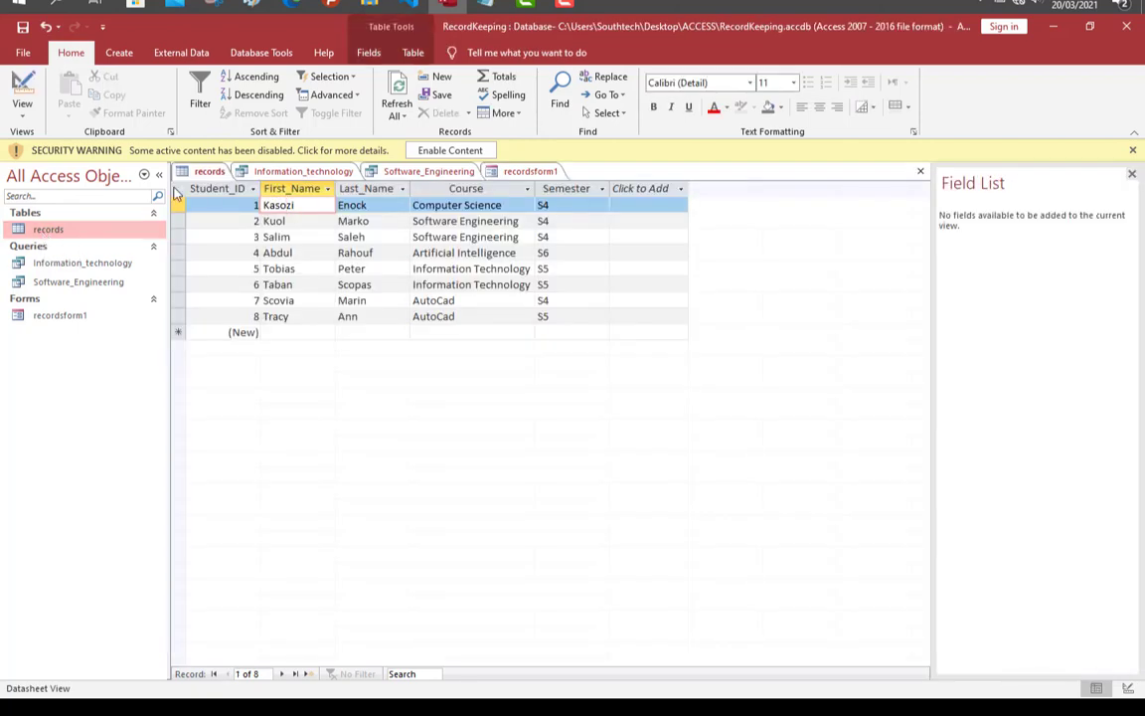
- Create a new blank report in Design View and show the available fields of the records table
left_click(122, 59)
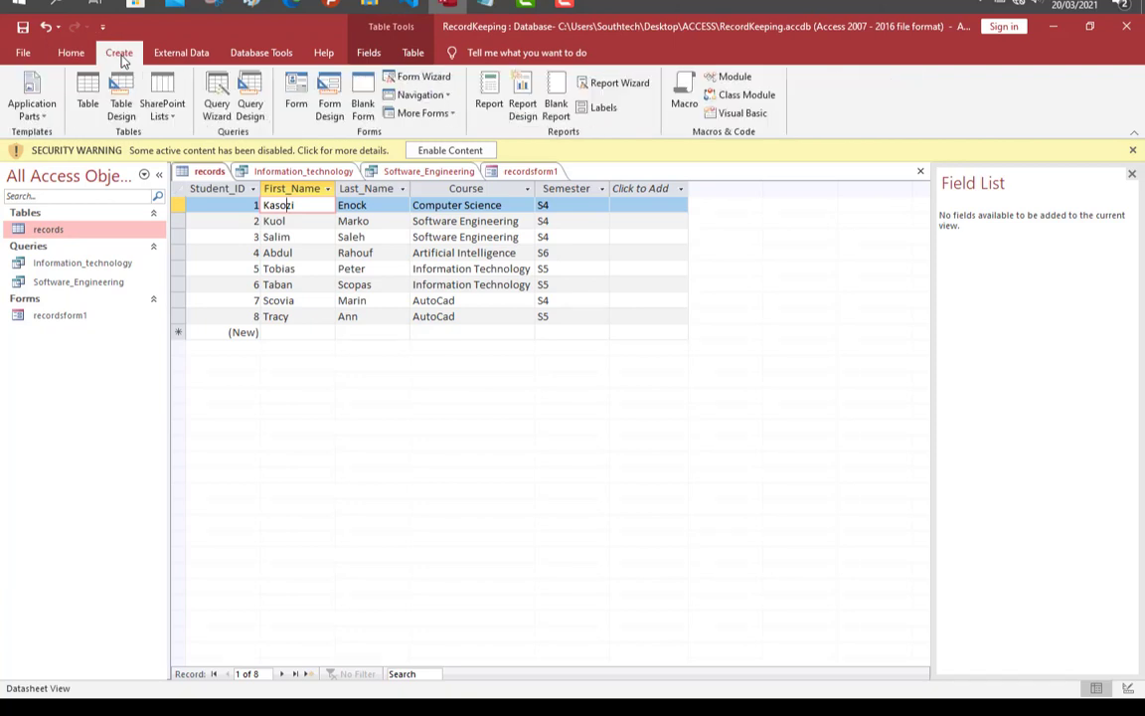
left_click(517, 119)
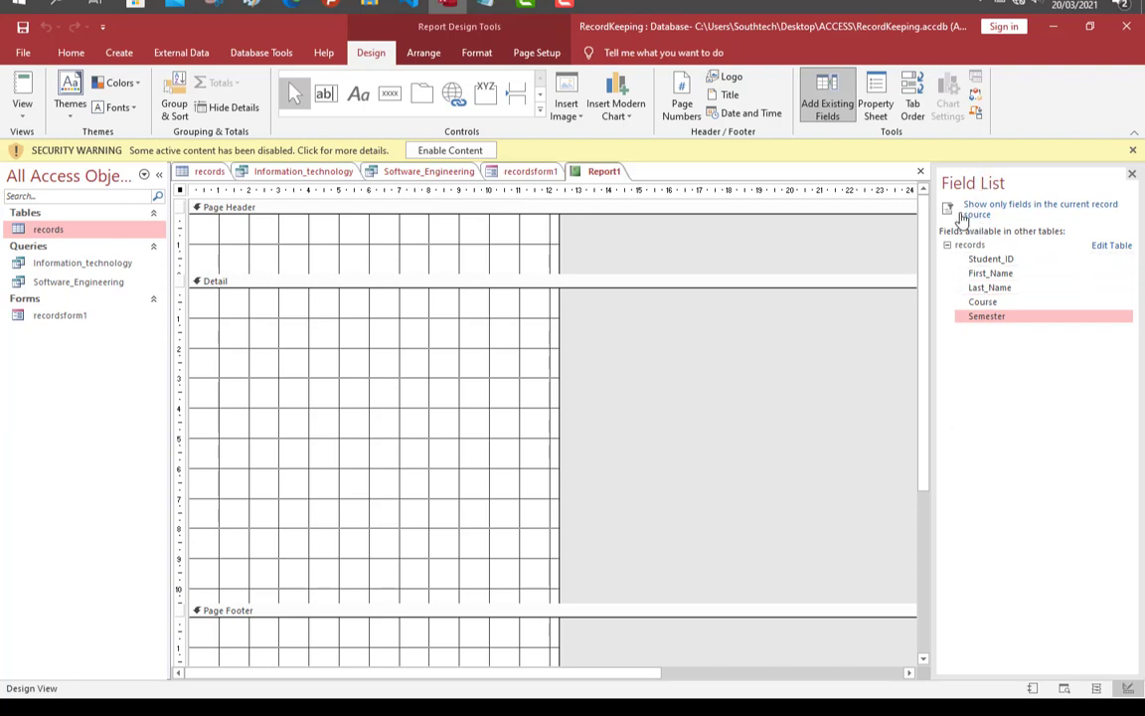
left_click(874, 110)
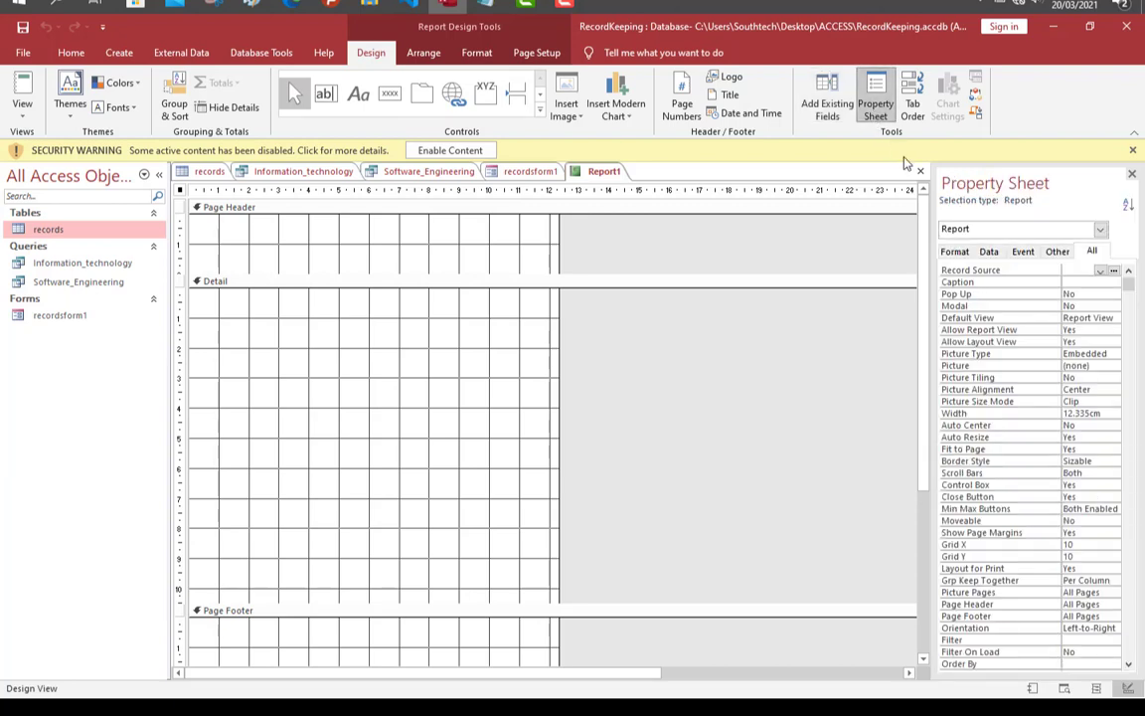
left_click(828, 112)
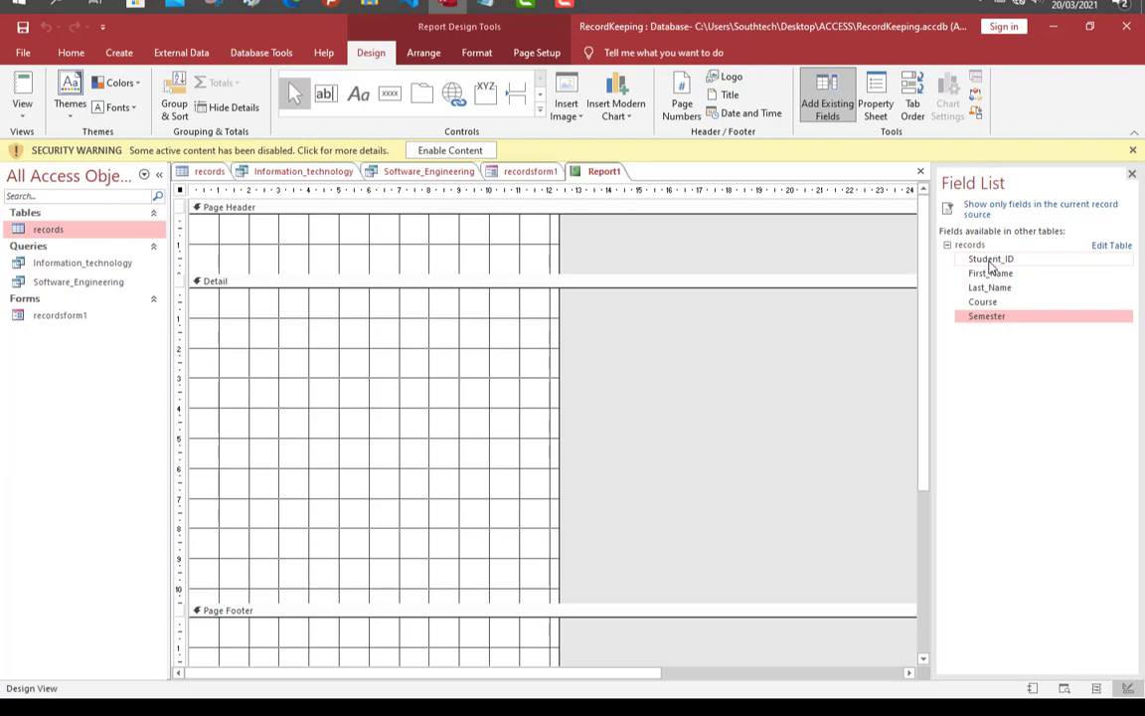
- Add the Student_ID, First_Name, Last_Name, Course and Semester fields of the records table to the report's Detail section
double_click(986, 260)
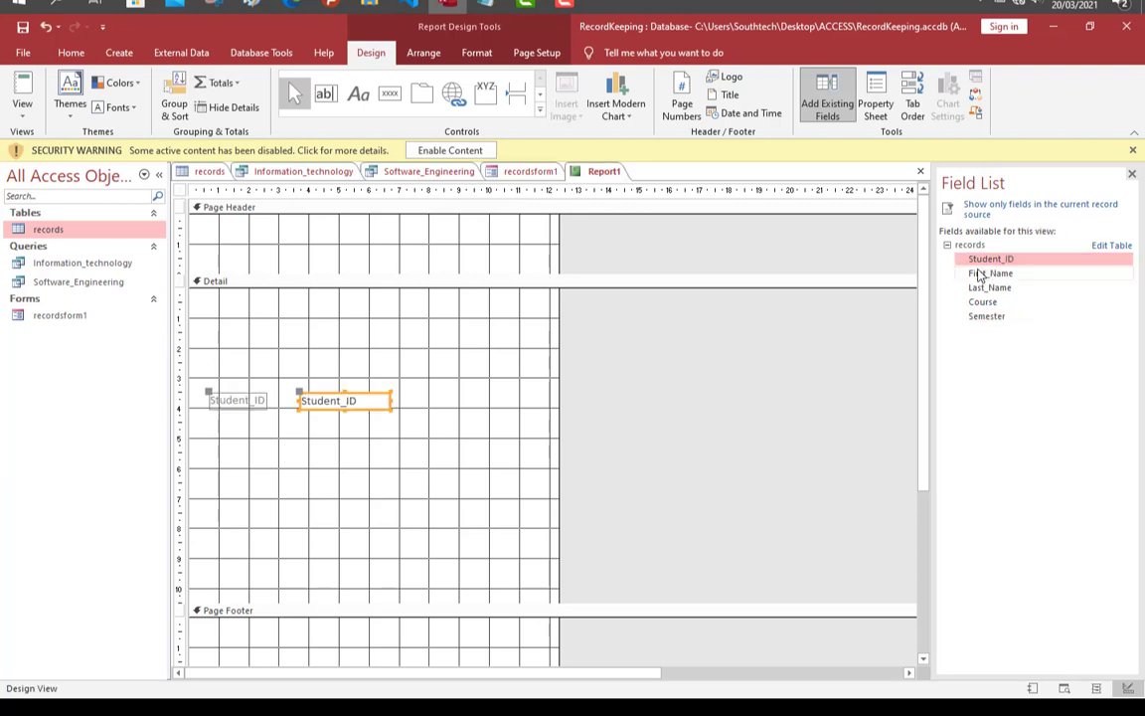
double_click(980, 274)
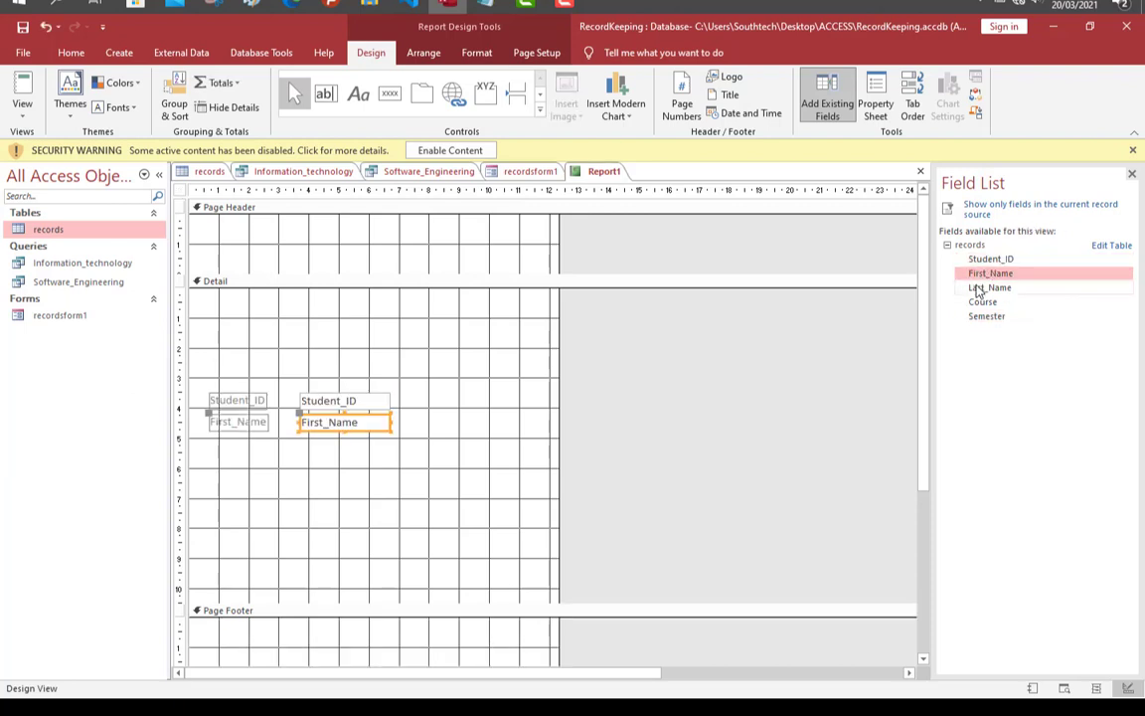
double_click(979, 288)
double_click(979, 303)
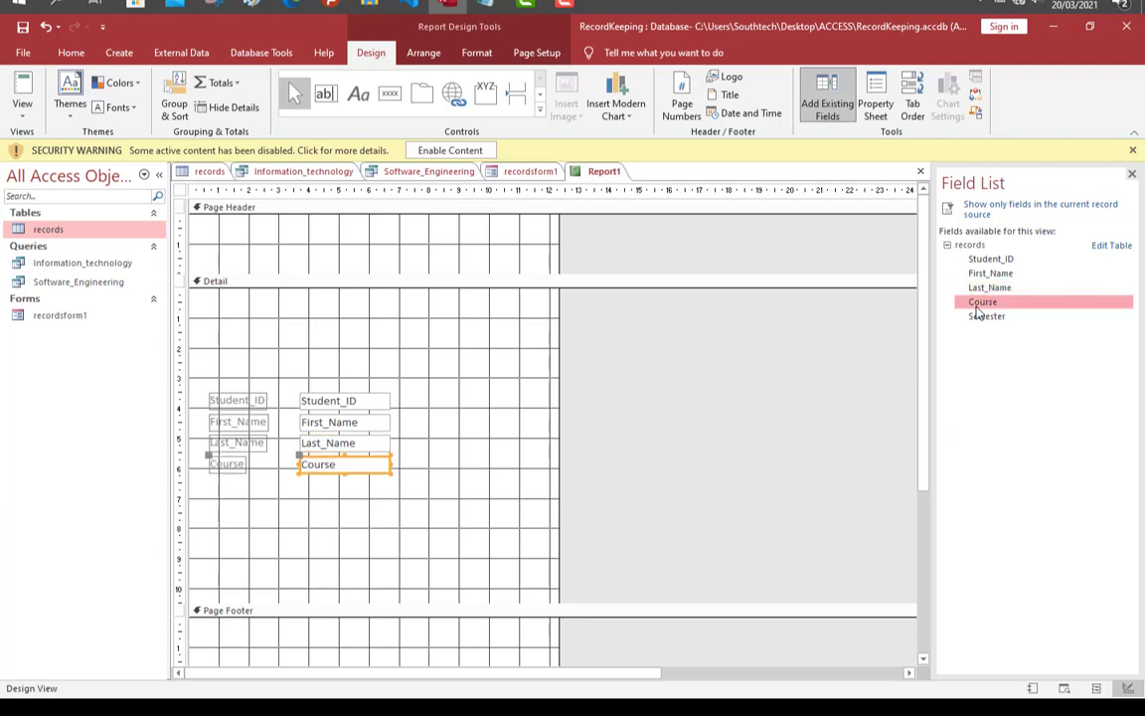
double_click(978, 317)
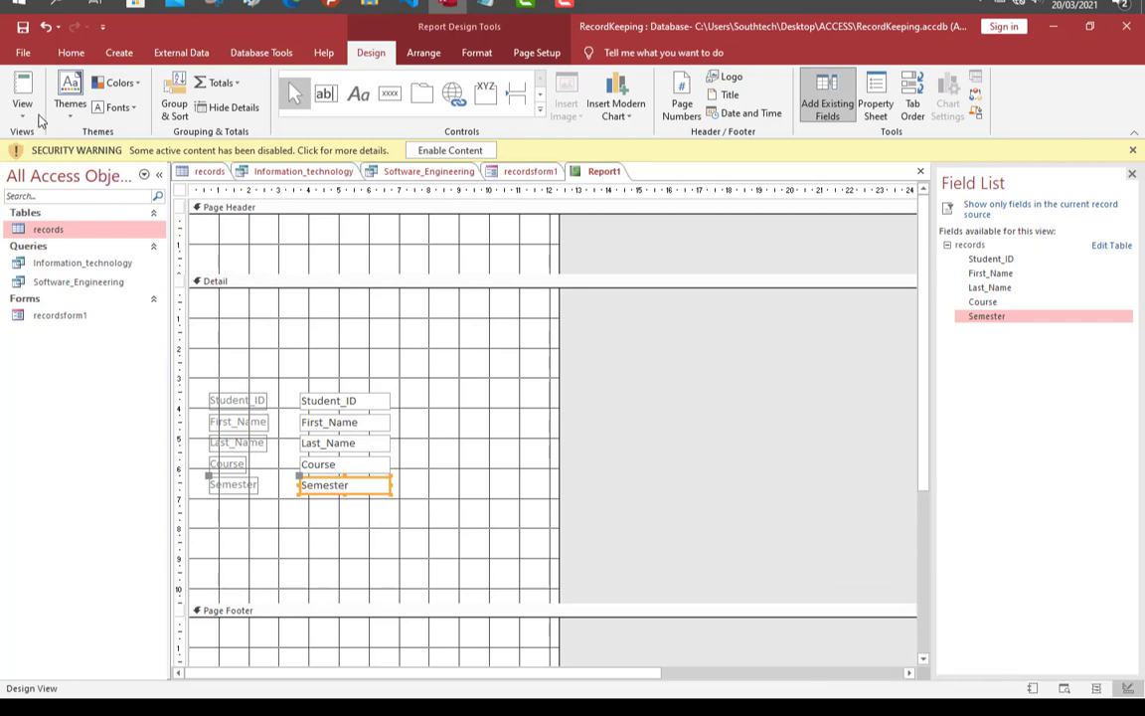
- Switch the report to Report View and look through all student records down to the last one and back to the first
left_click(29, 111)
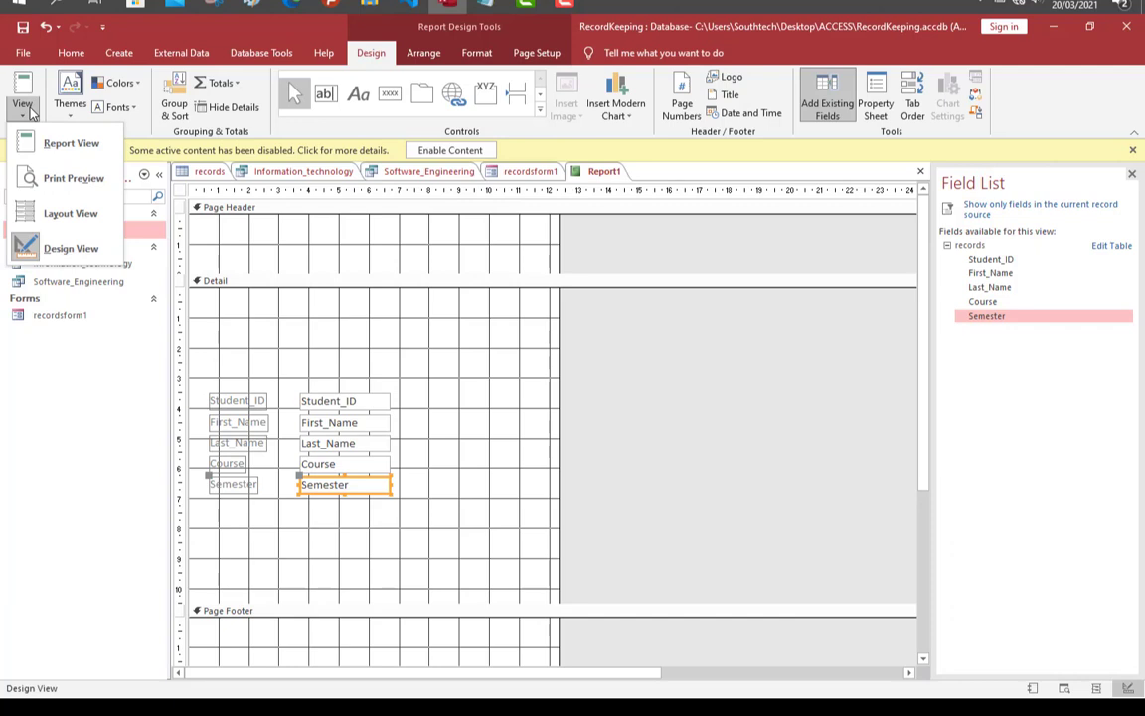
left_click(58, 143)
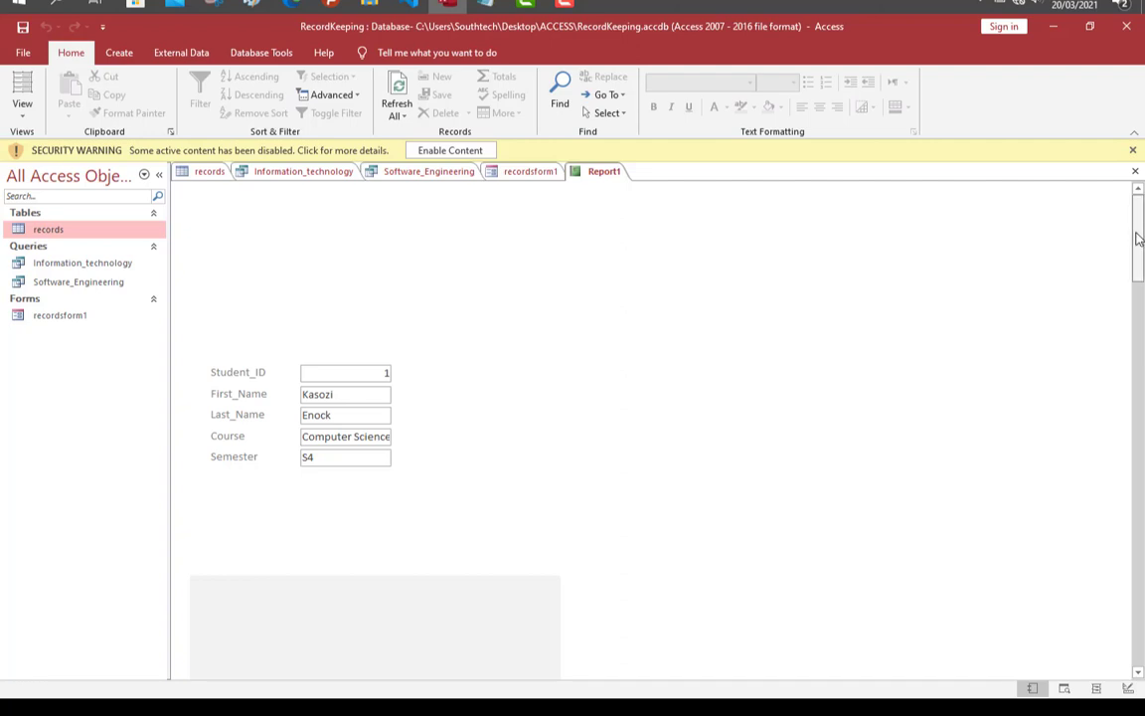
left_click_drag(1137, 233, 1139, 627)
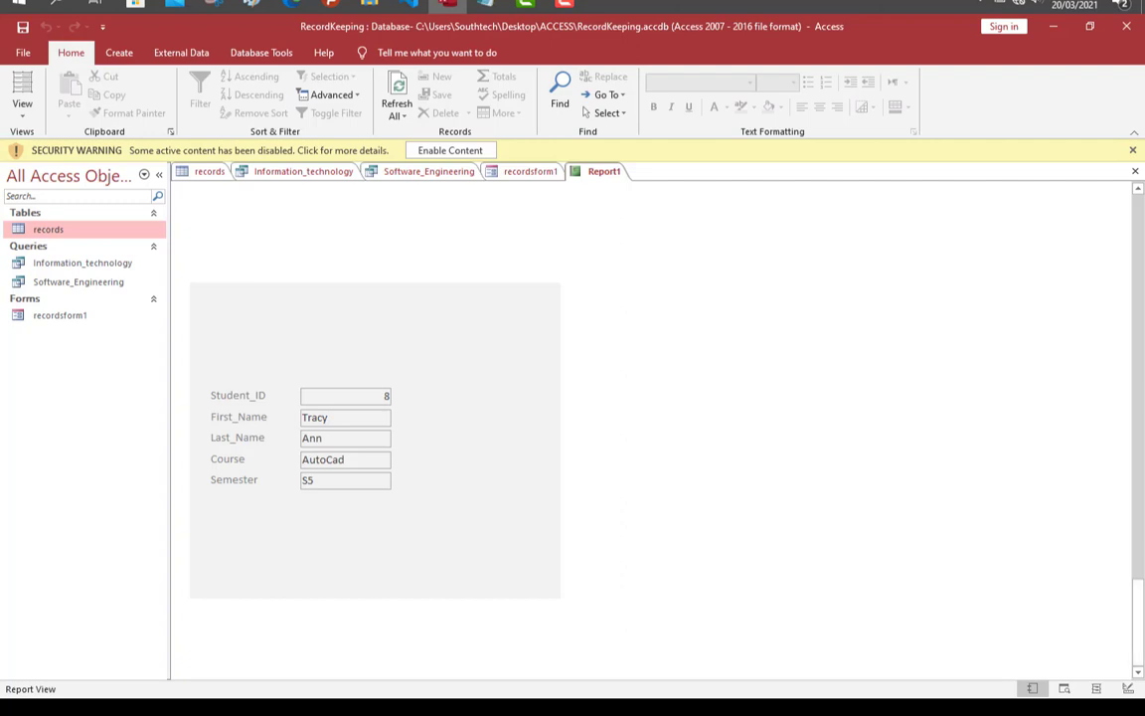
left_click_drag(1142, 656, 1143, 252)
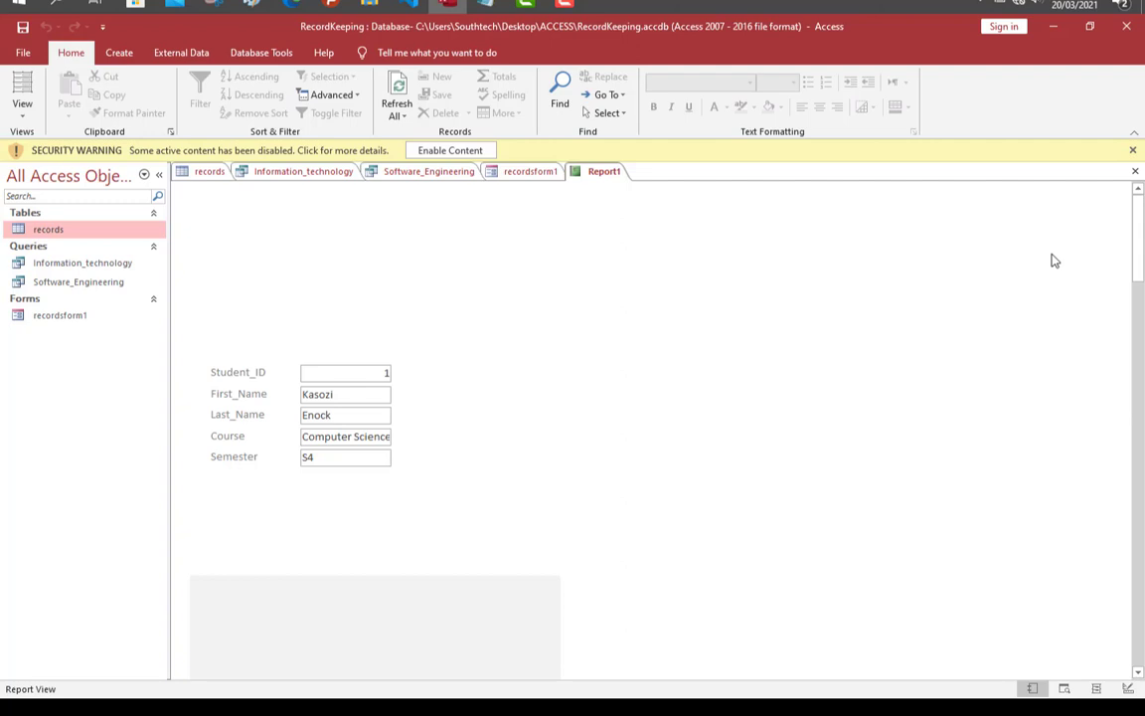
left_click(563, 6)
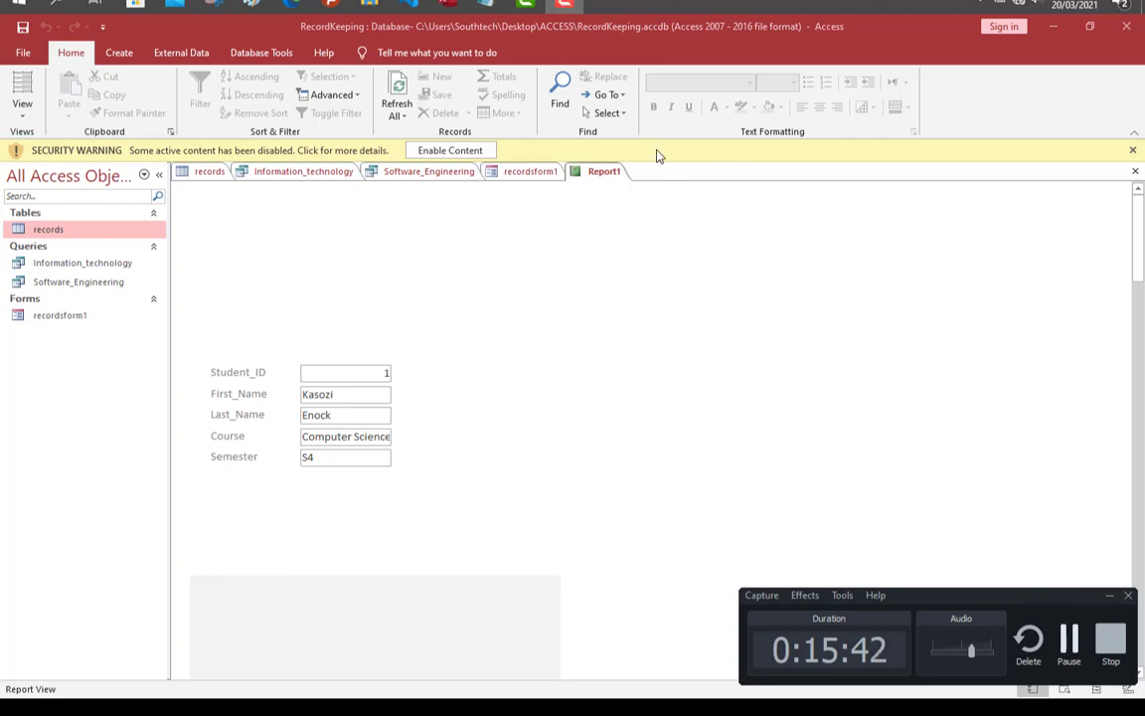